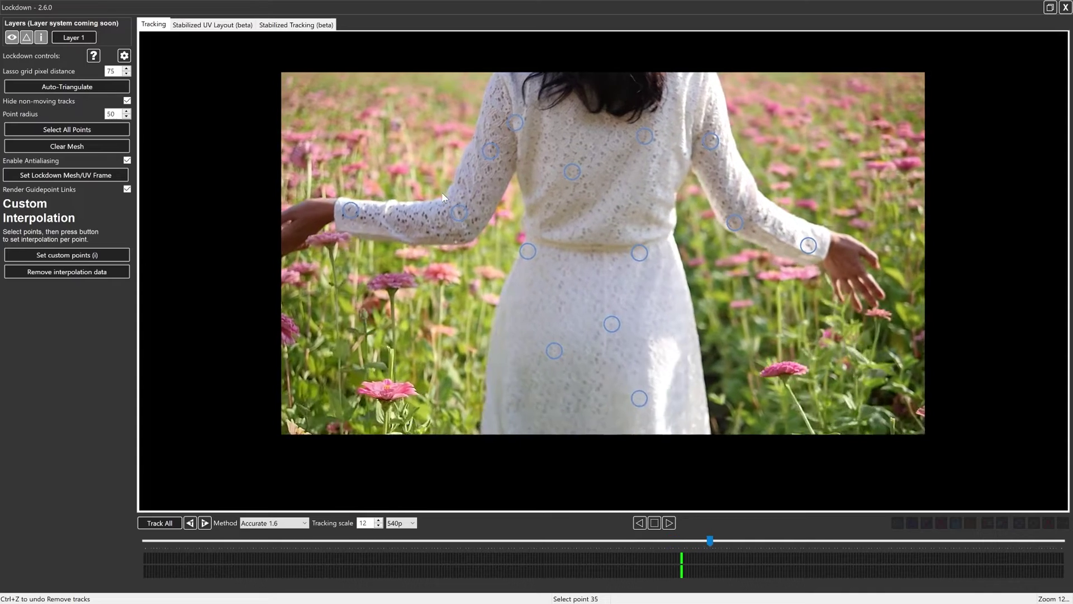
Play the clip to watch the dress tracking, then scrub back to an earlier frame
key(space)
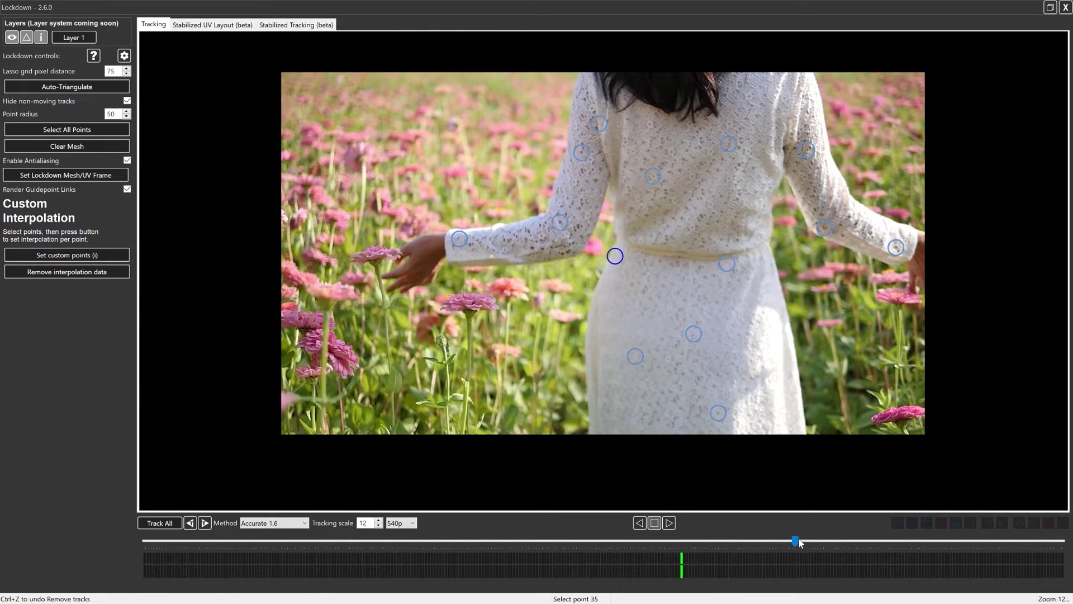
drag(798, 540, 655, 540)
drag(548, 380, 608, 318)
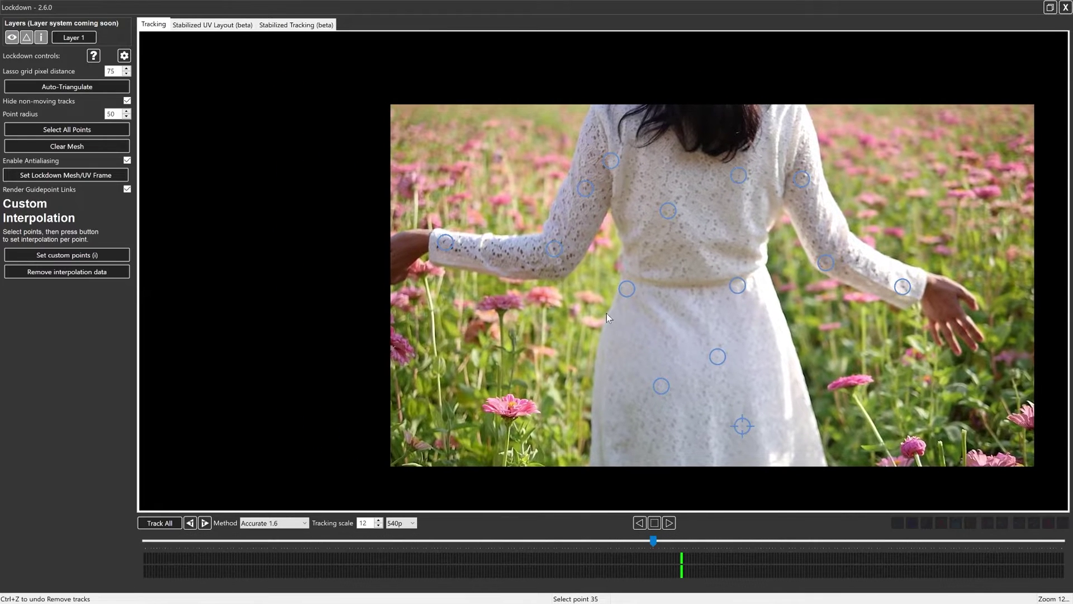
Place four expansion points: below the elbow, beside the hand, above the wrist and above the elbow
ctrl+alt+shift+click(562, 284)
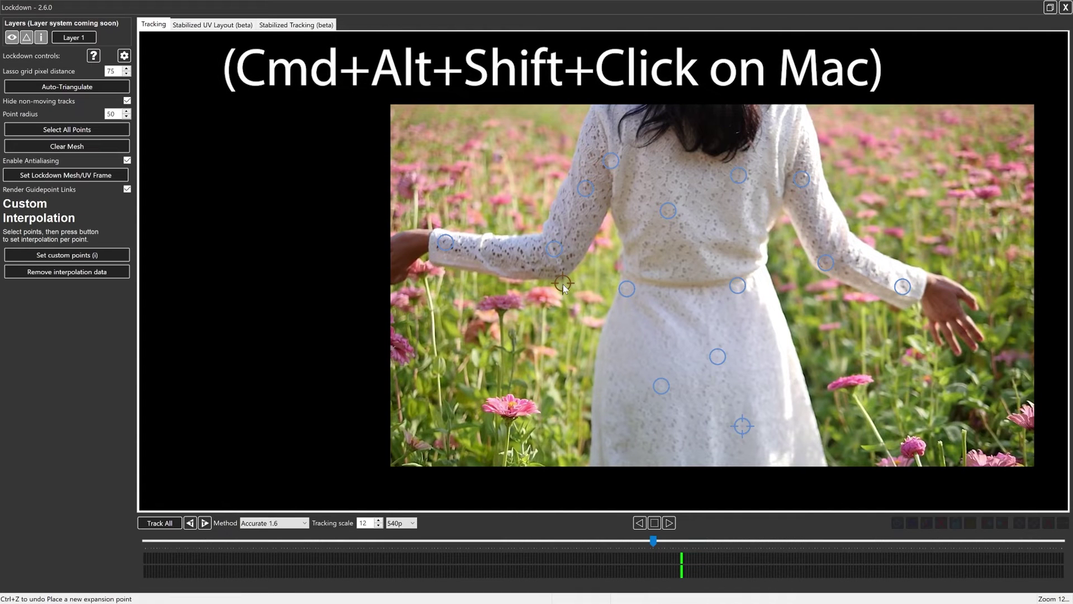
ctrl+alt+shift+click(431, 272)
ctrl+alt+shift+click(437, 223)
ctrl+alt+shift+click(537, 227)
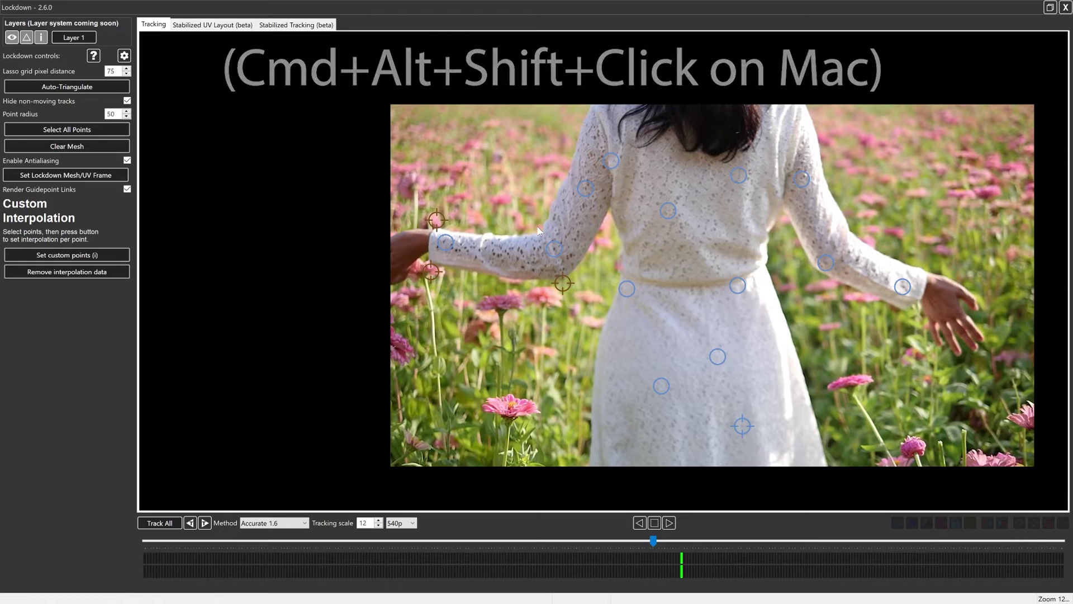
Link the four forearm points into a closed quad and clear the selection
click(437, 220)
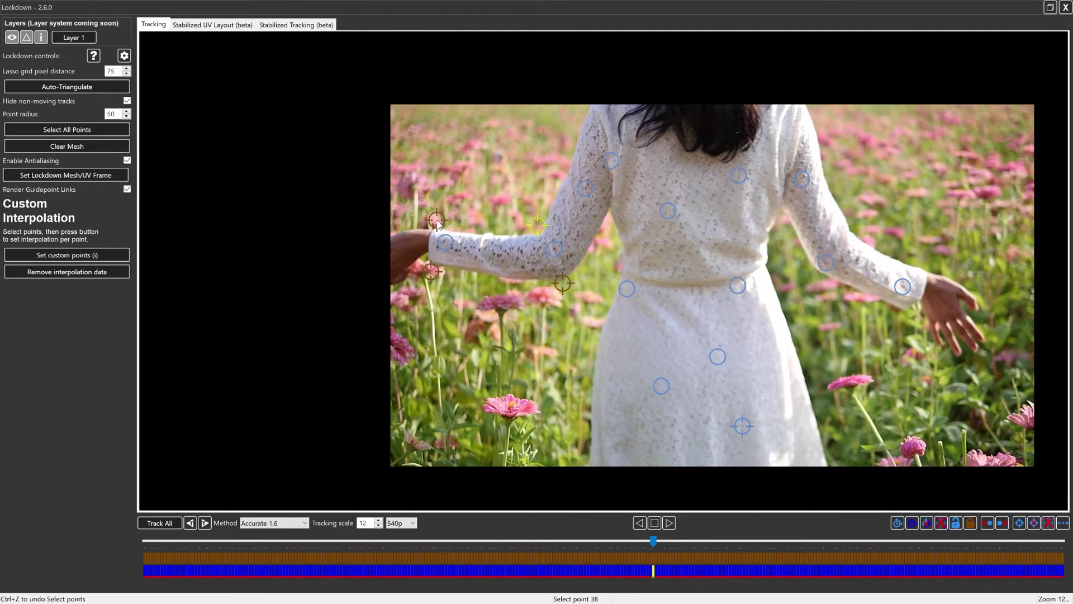
click(431, 272)
click(566, 284)
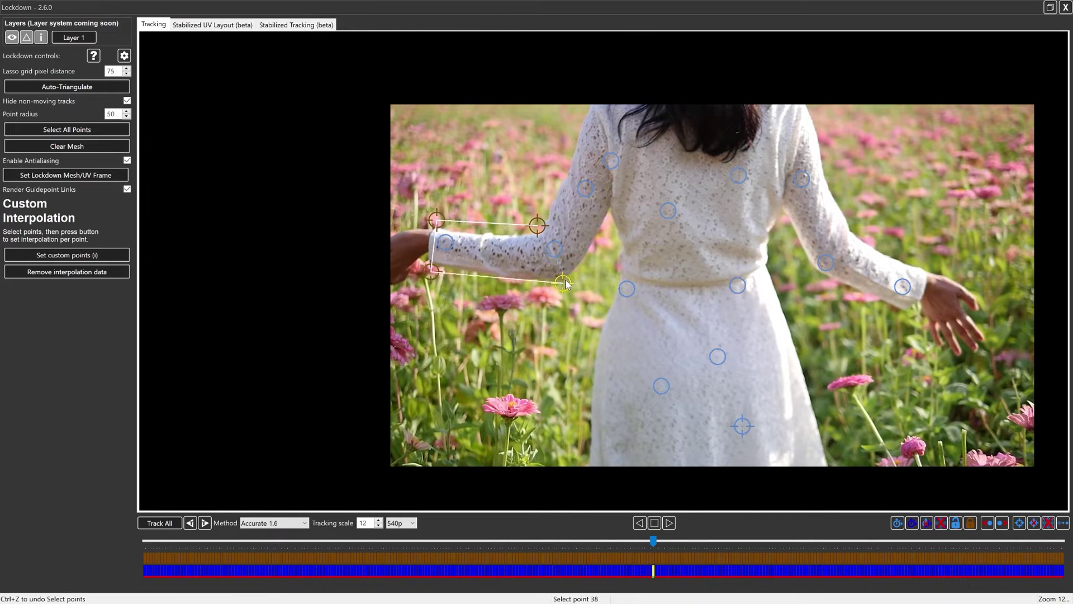
click(539, 228)
click(519, 310)
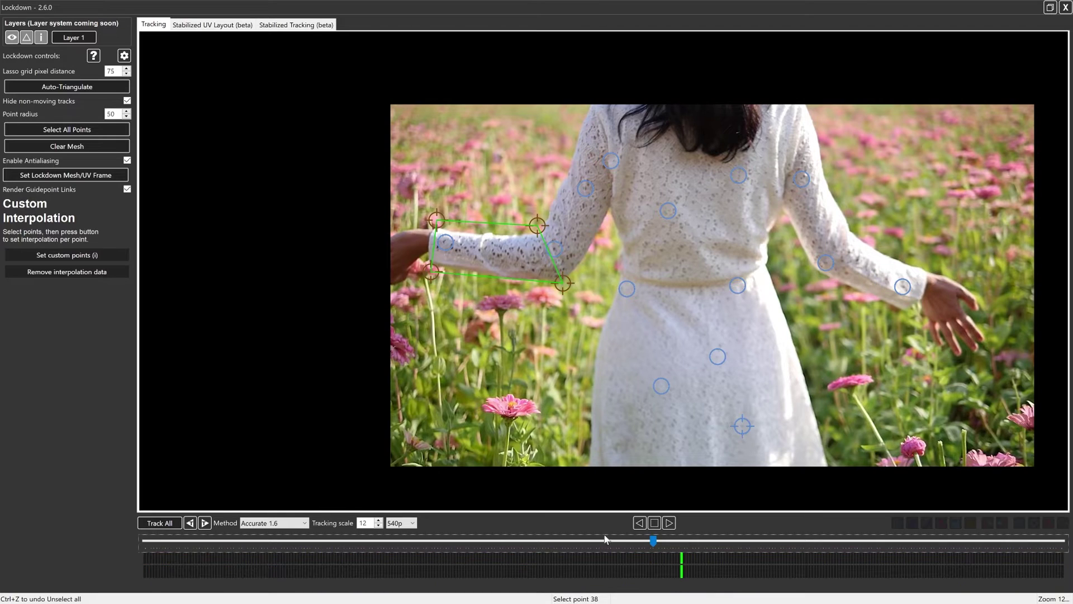
Scrub earlier and later, inspecting the hand, wrist and elbow quad points' motion
drag(652, 541, 210, 541)
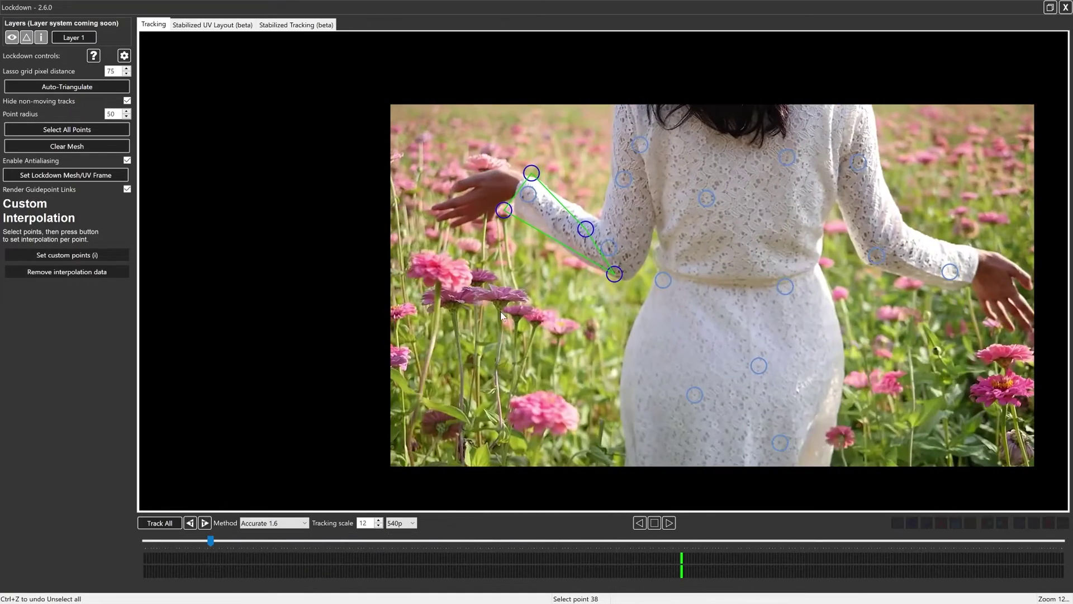
click(514, 212)
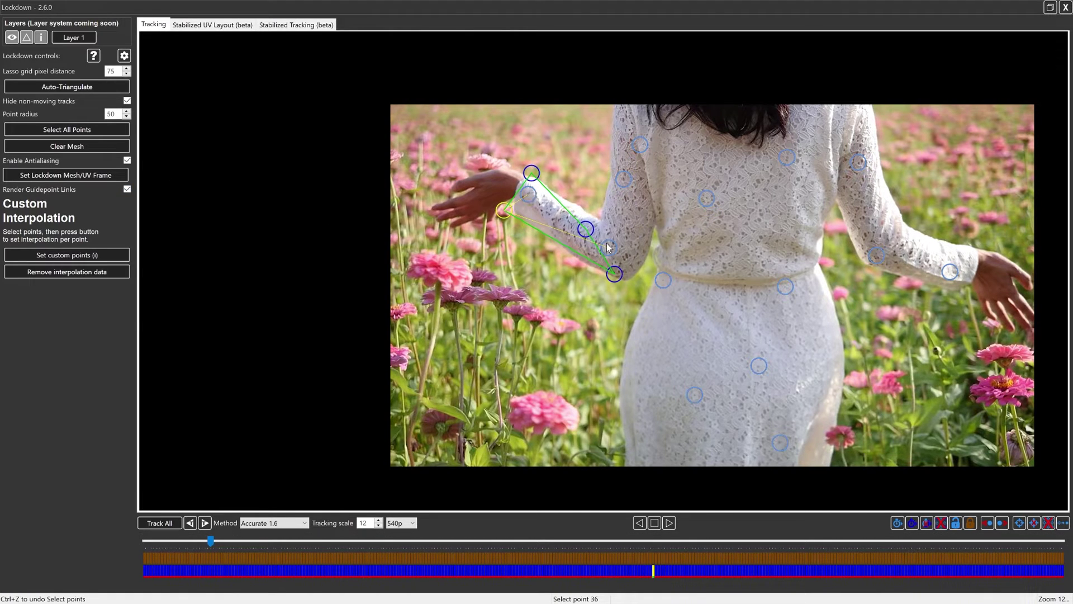
click(548, 179)
click(620, 288)
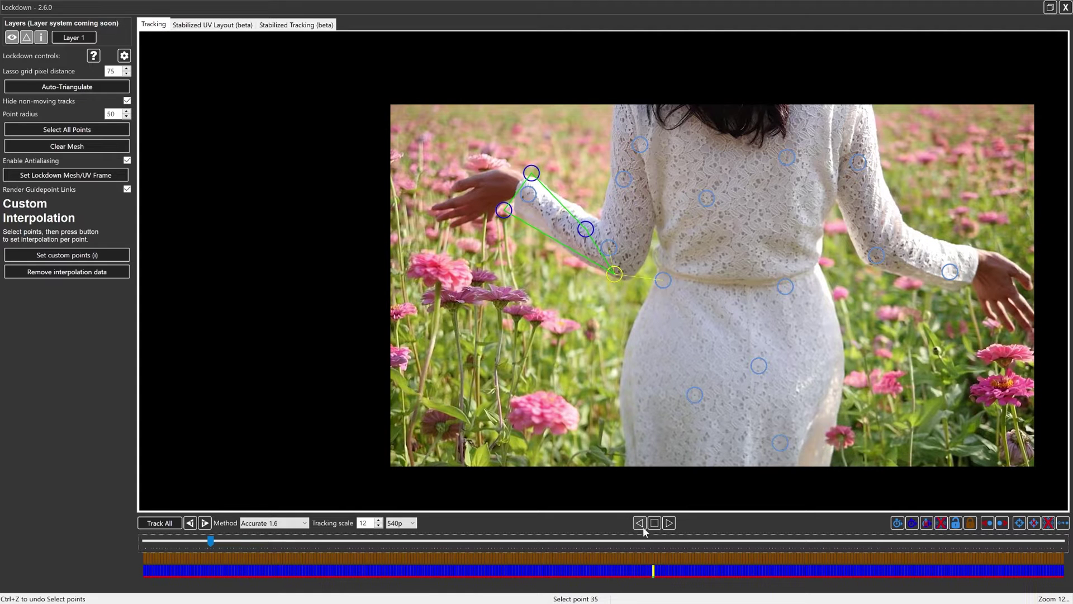
drag(206, 542, 607, 562)
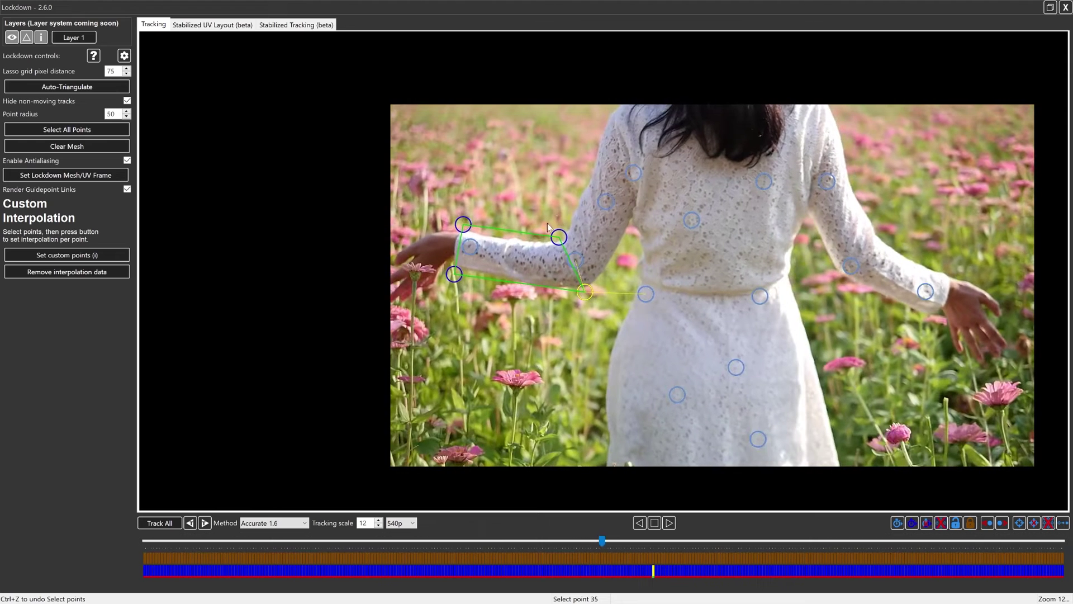
click(558, 237)
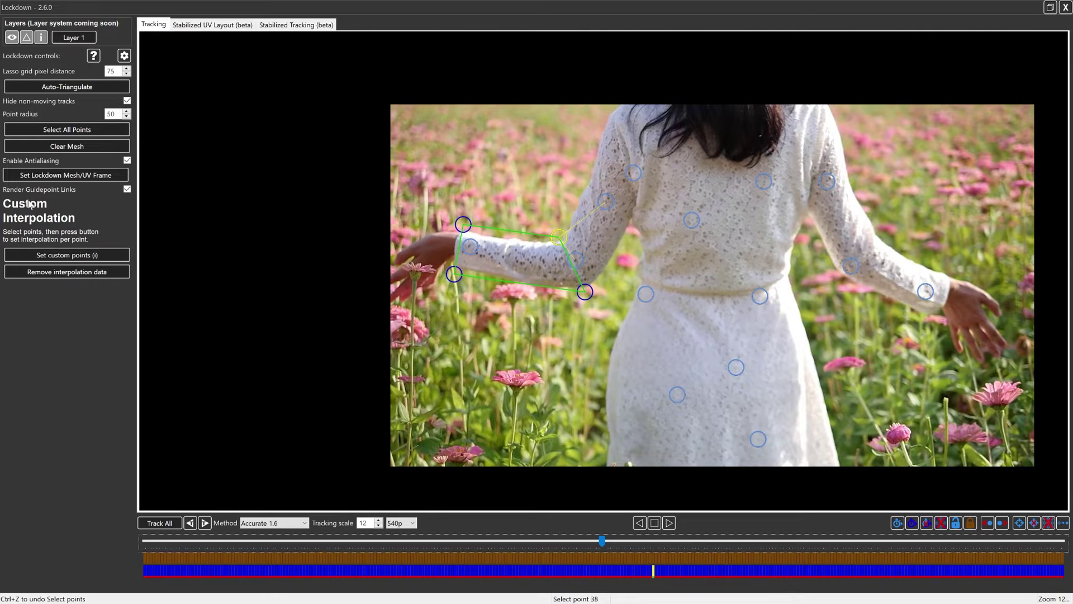
Set the below-elbow point to follow the two forearm tracks, then scrub to verify
click(597, 303)
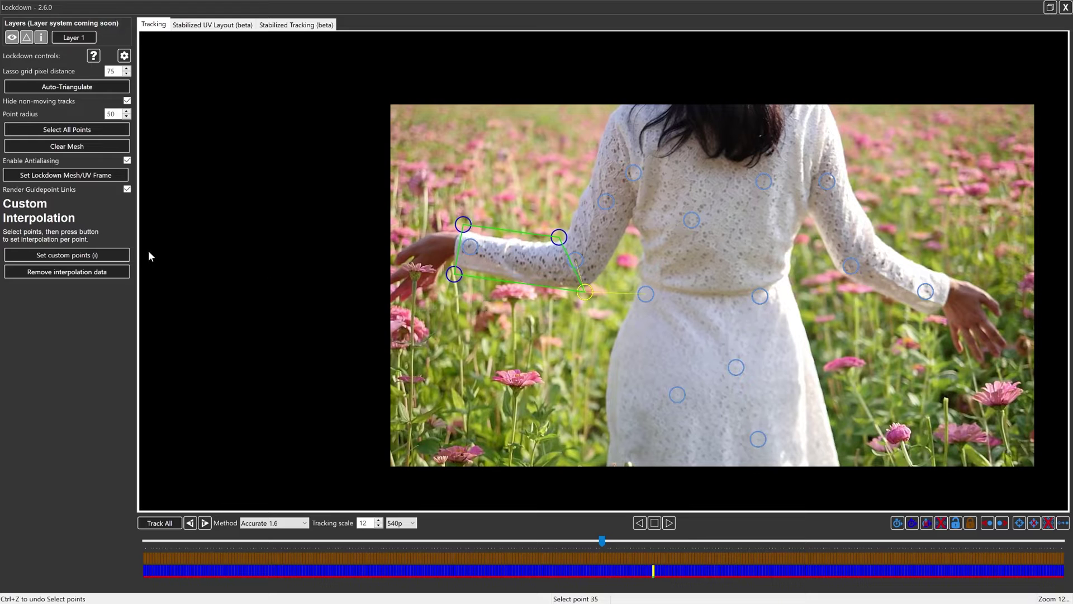
click(115, 255)
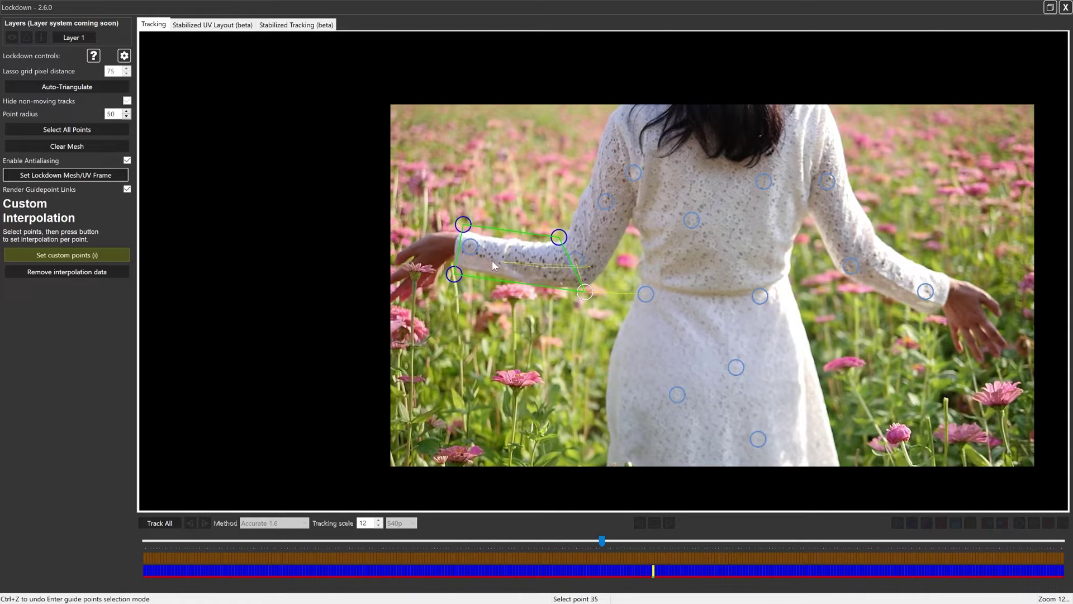
mouse_move(492, 260)
mouse_down()
mouse_move(457, 240)
mouse_move(582, 243)
mouse_up()
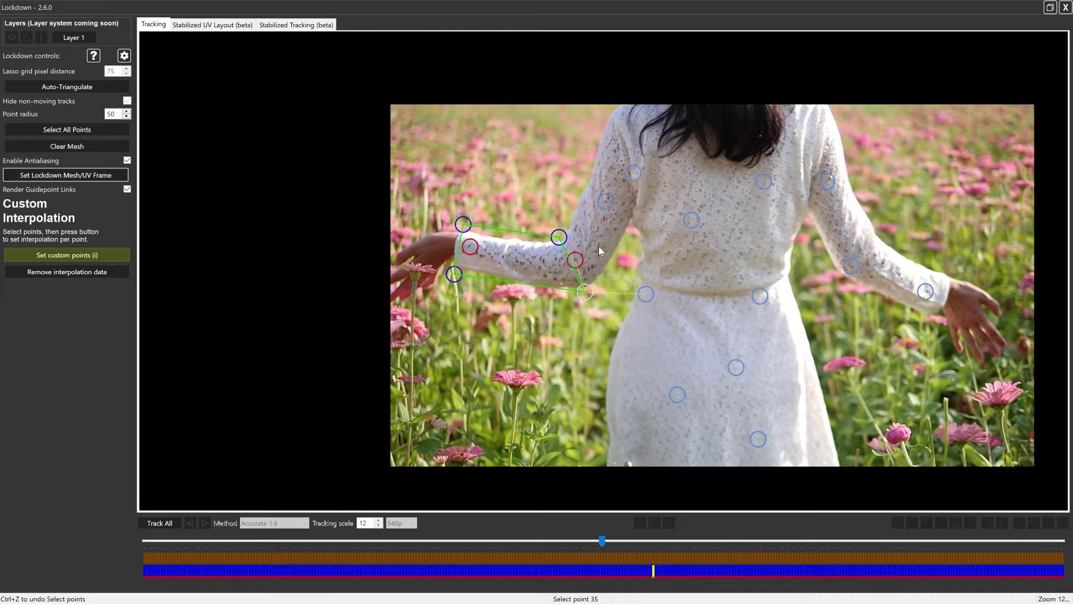
key(i)
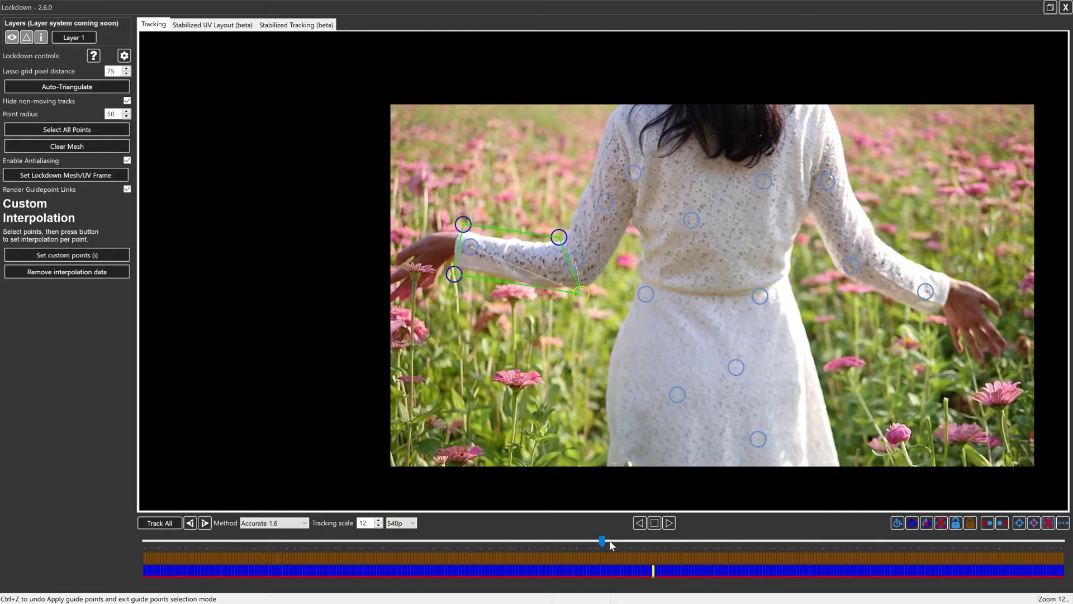
drag(603, 545, 657, 559)
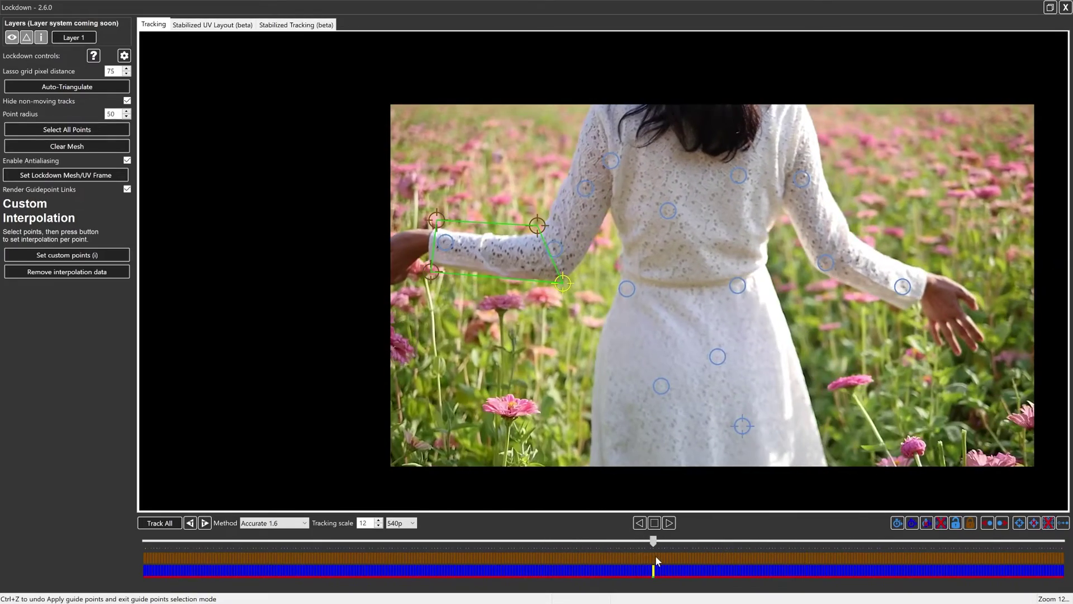
Make point 38 above the elbow follow two sleeve tracks, then return to the clip start
click(538, 227)
click(531, 226)
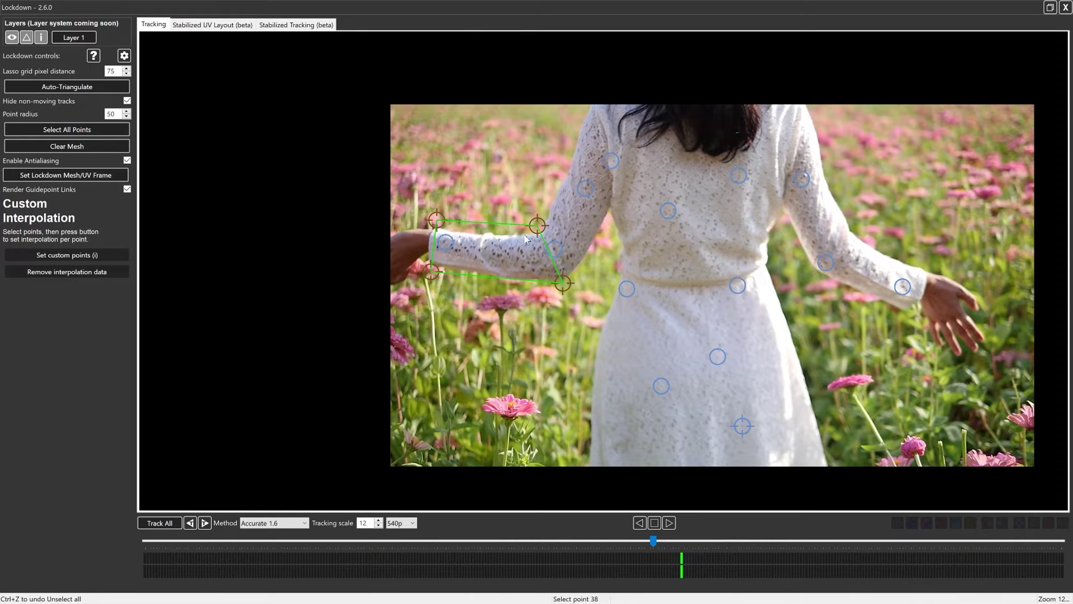
click(549, 221)
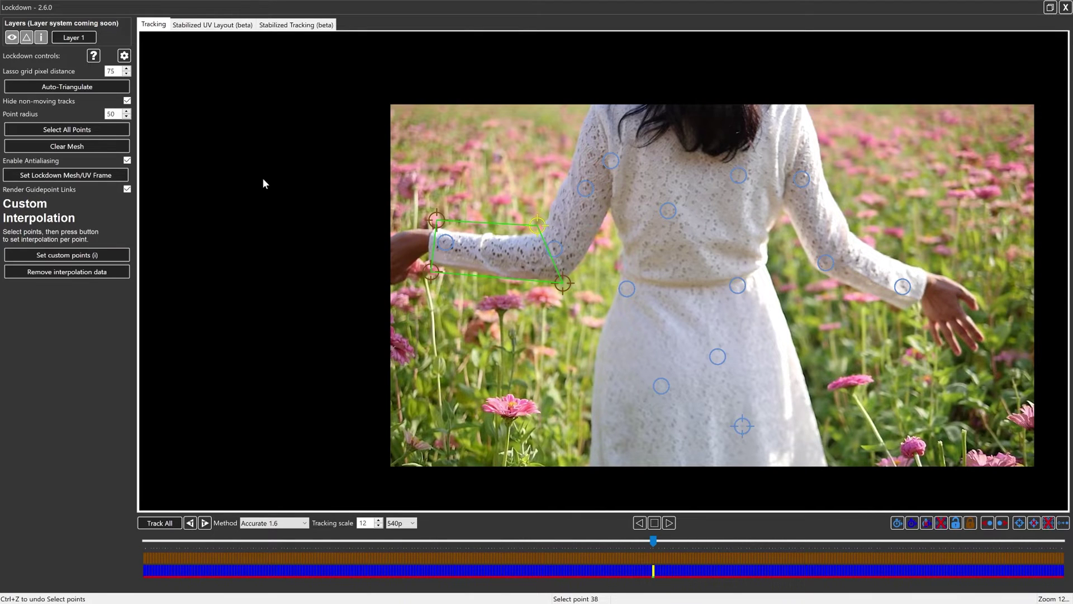
click(512, 197)
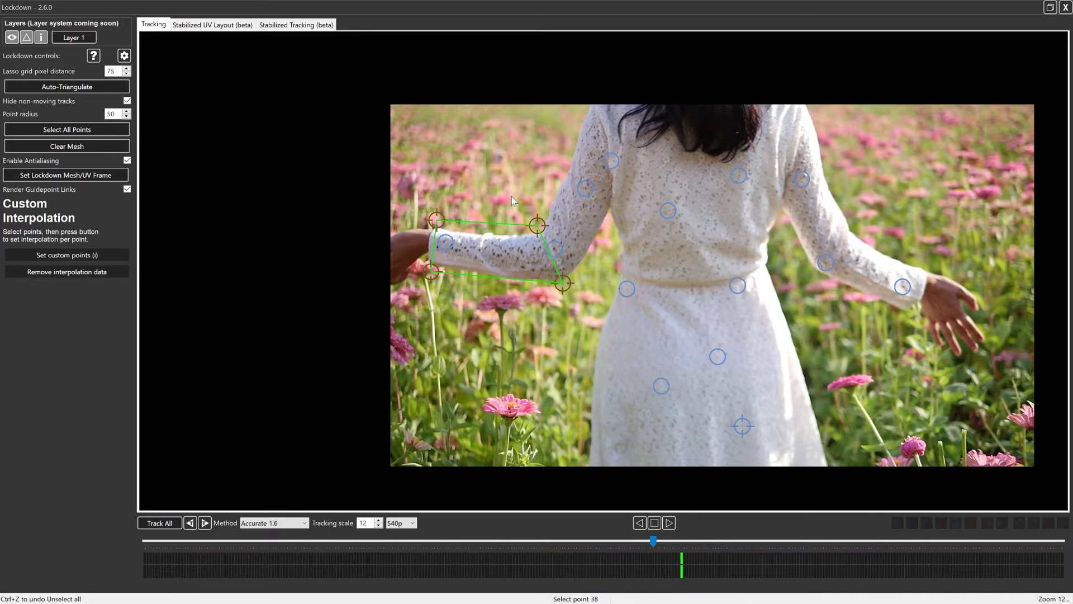
click(536, 225)
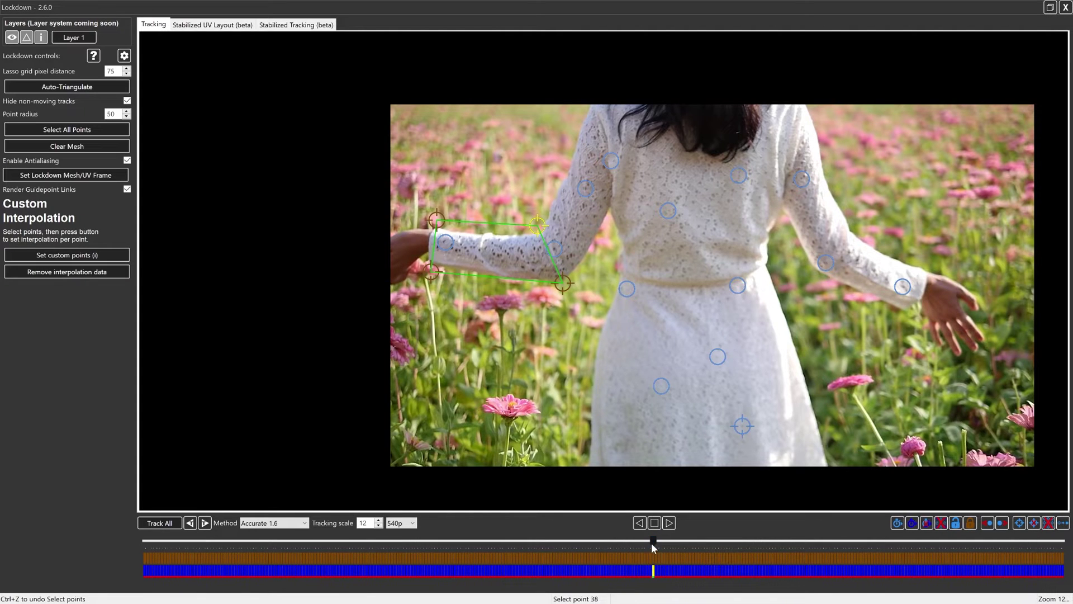
drag(652, 541, 625, 543)
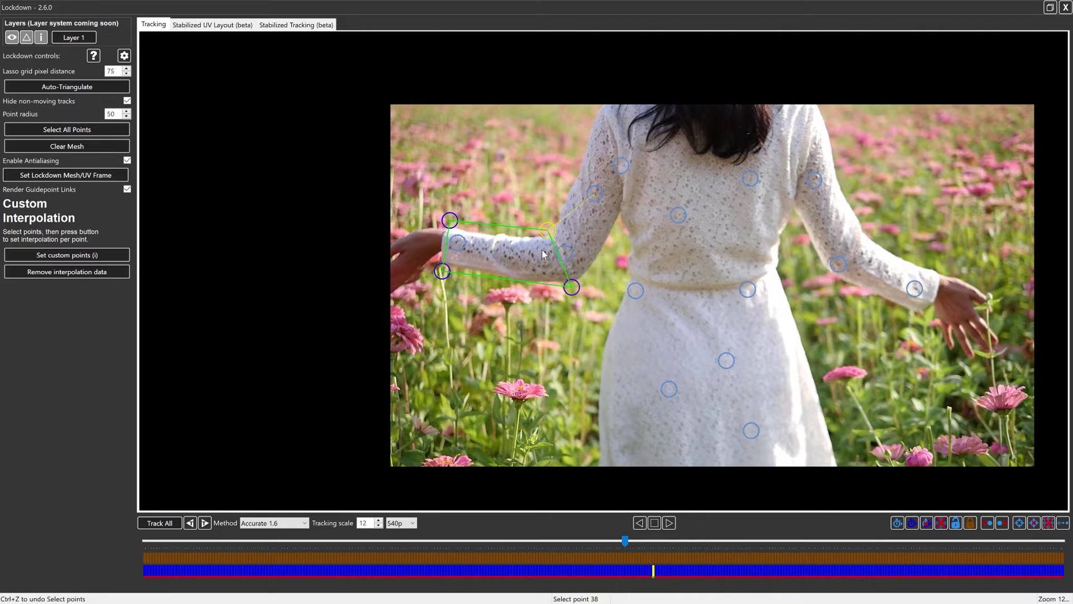
key(i)
drag(446, 234, 579, 270)
key(i)
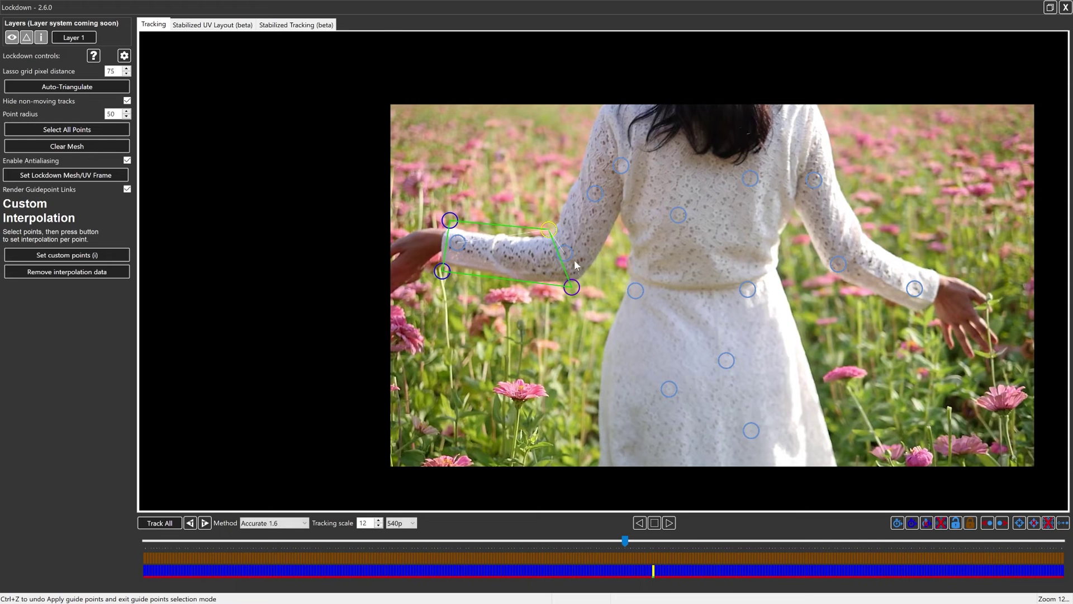
click(562, 417)
drag(625, 541, 673, 536)
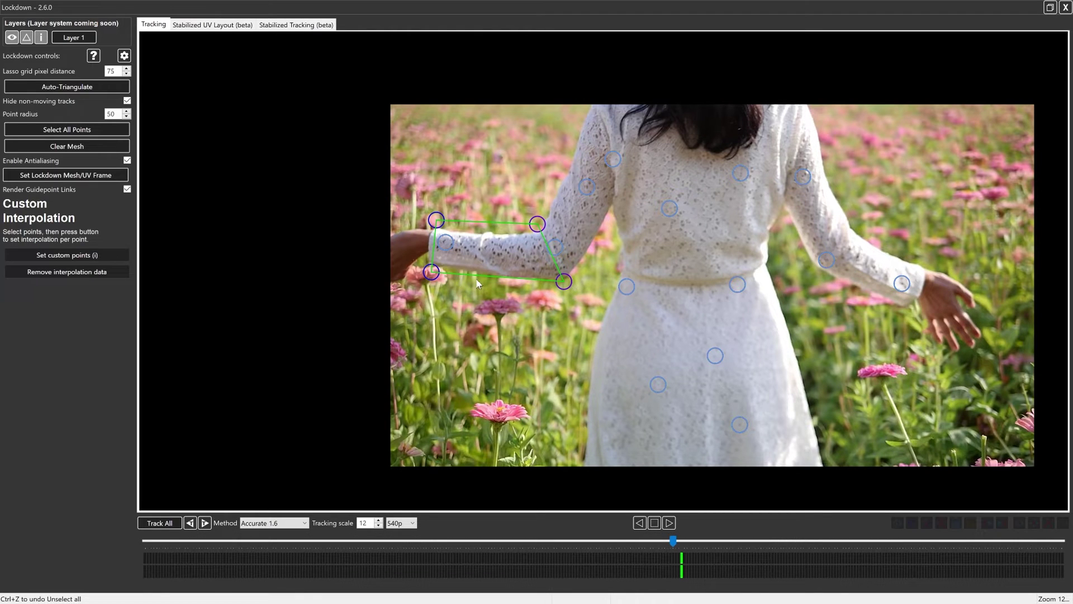
Add an upper-arm expansion point following the nearby track and check it from the clip start
click(559, 180)
key(i)
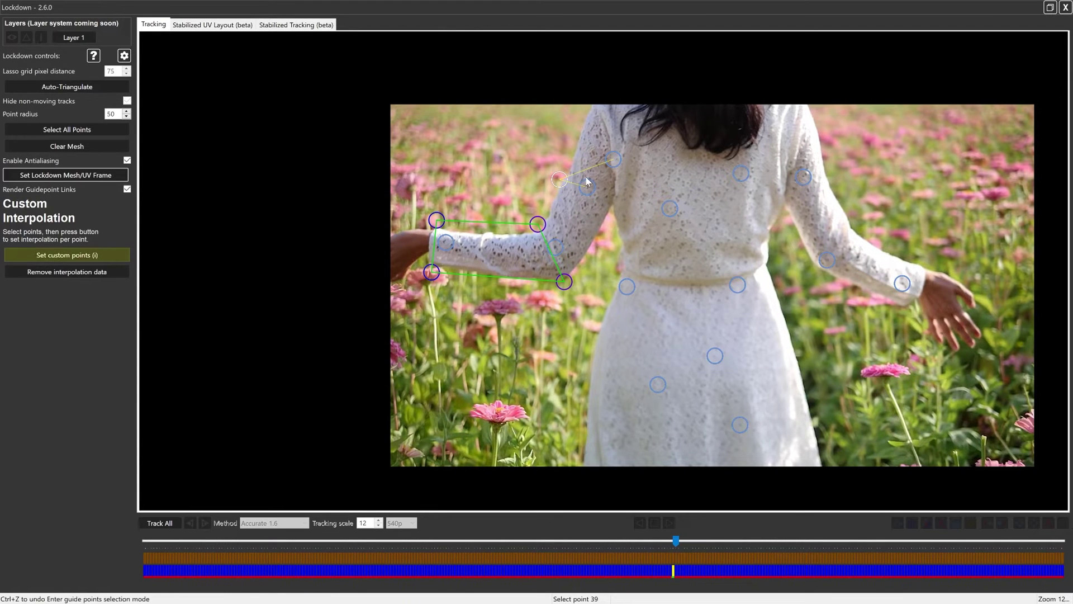
click(587, 188)
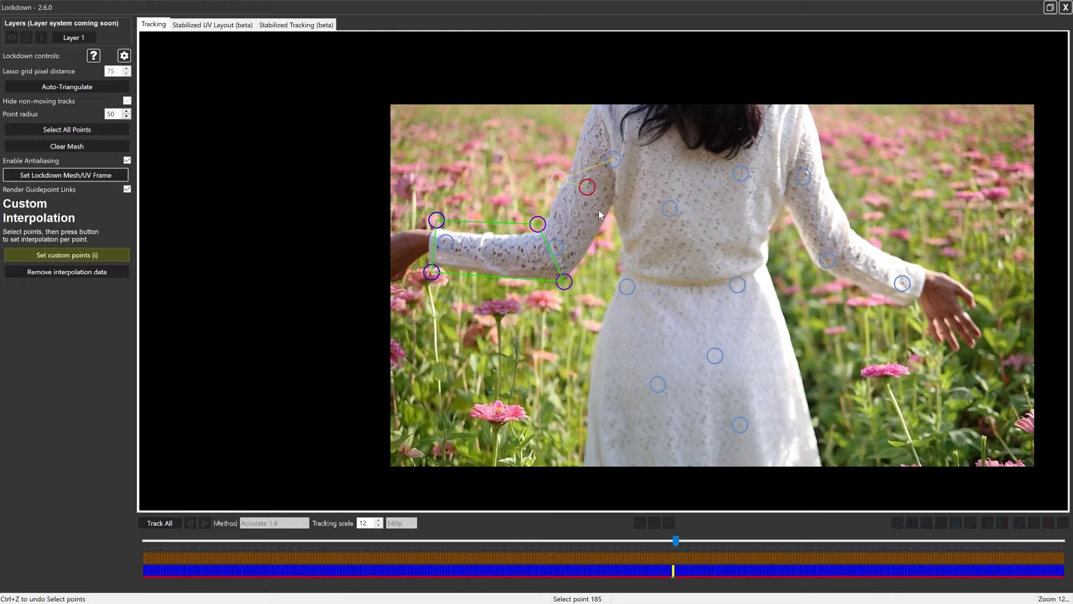
key(i)
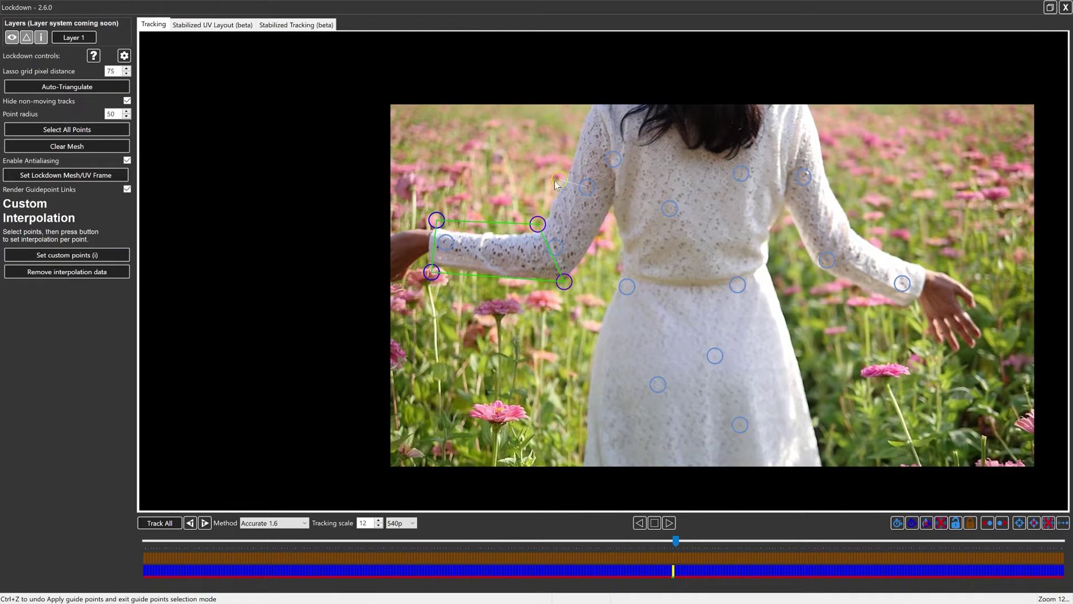
drag(676, 542, 604, 202)
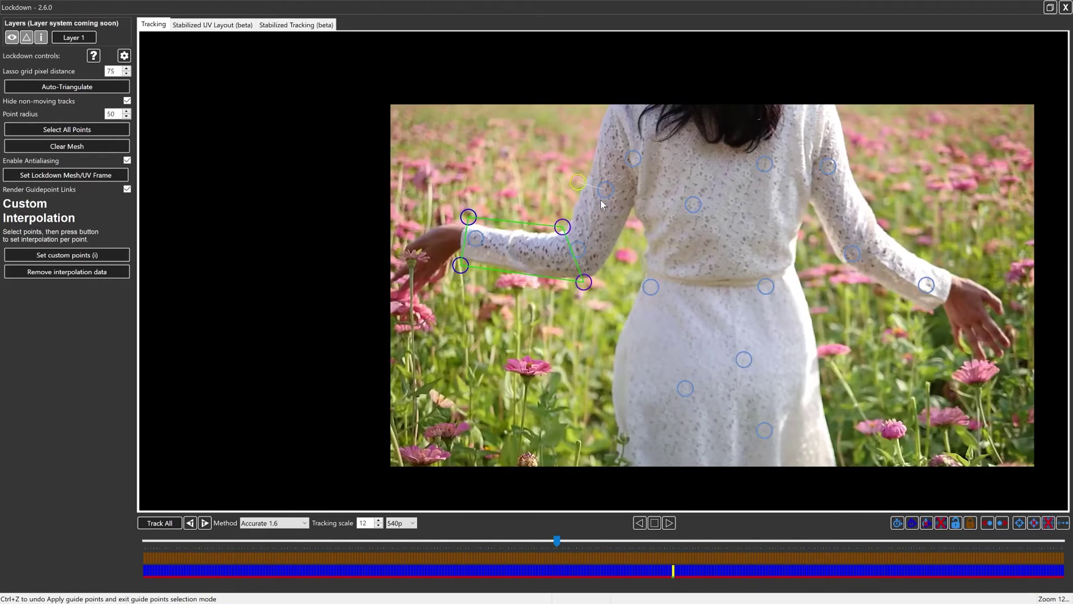
click(596, 208)
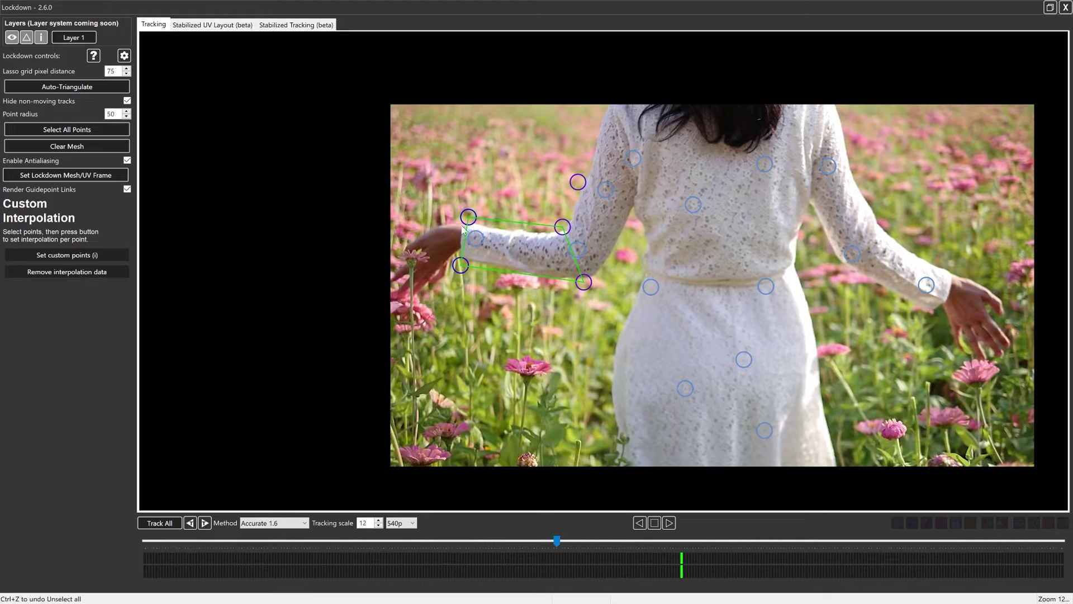
click(444, 202)
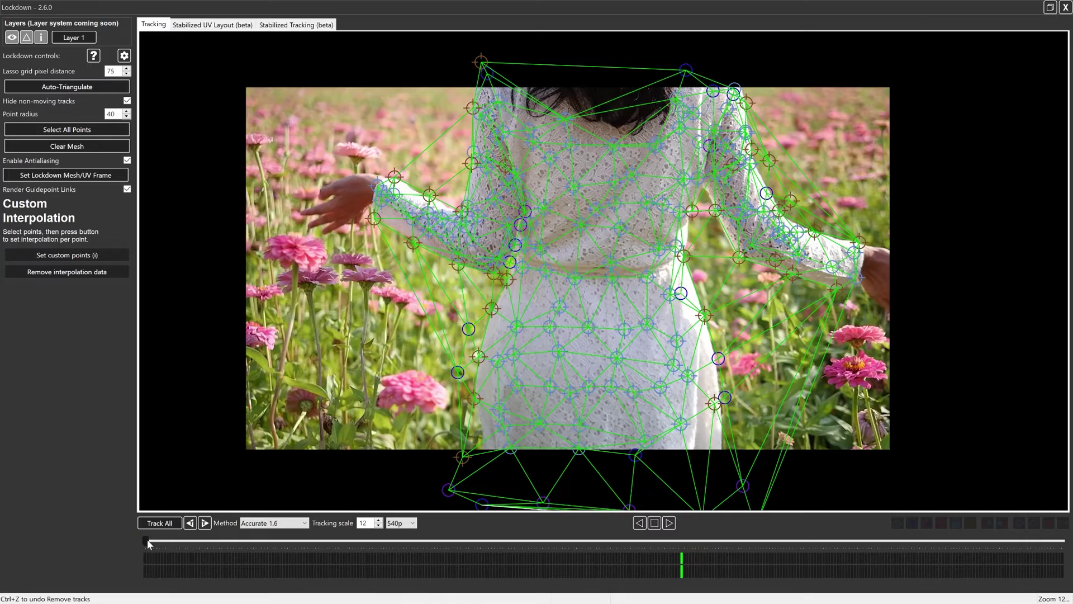
Turn off Render edges and review the left-arm point's guide links across frames
drag(149, 544, 341, 542)
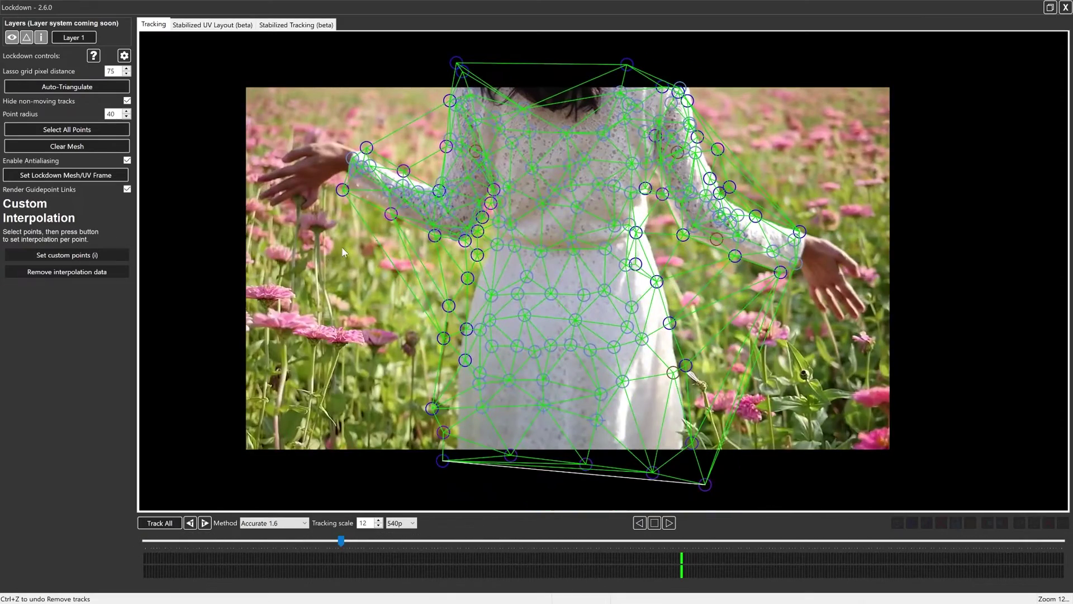
click(391, 213)
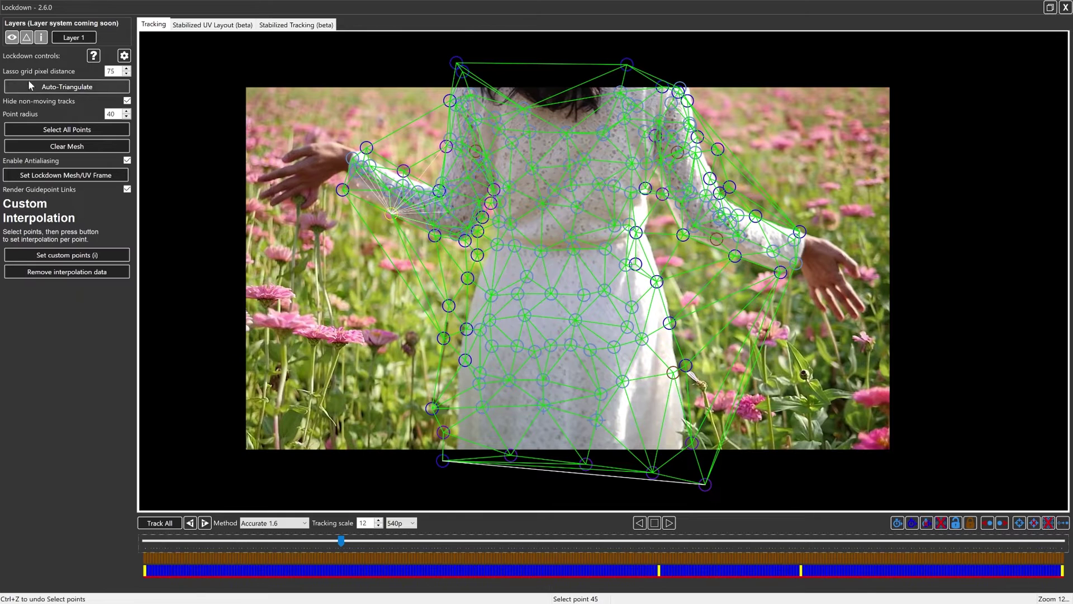
click(27, 42)
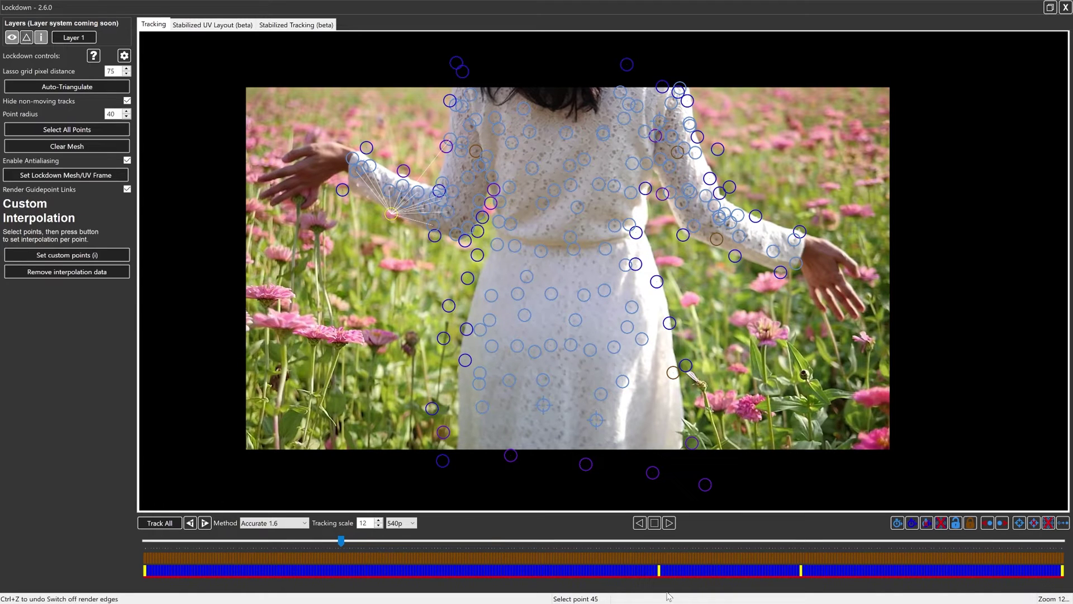
drag(341, 541, 105, 538)
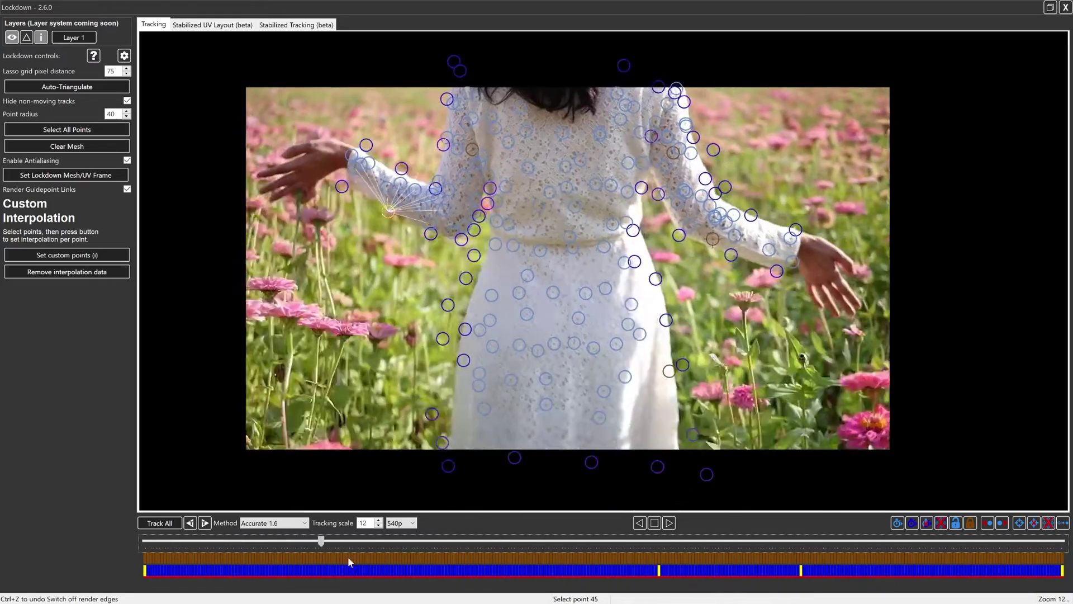
drag(348, 555, 379, 578)
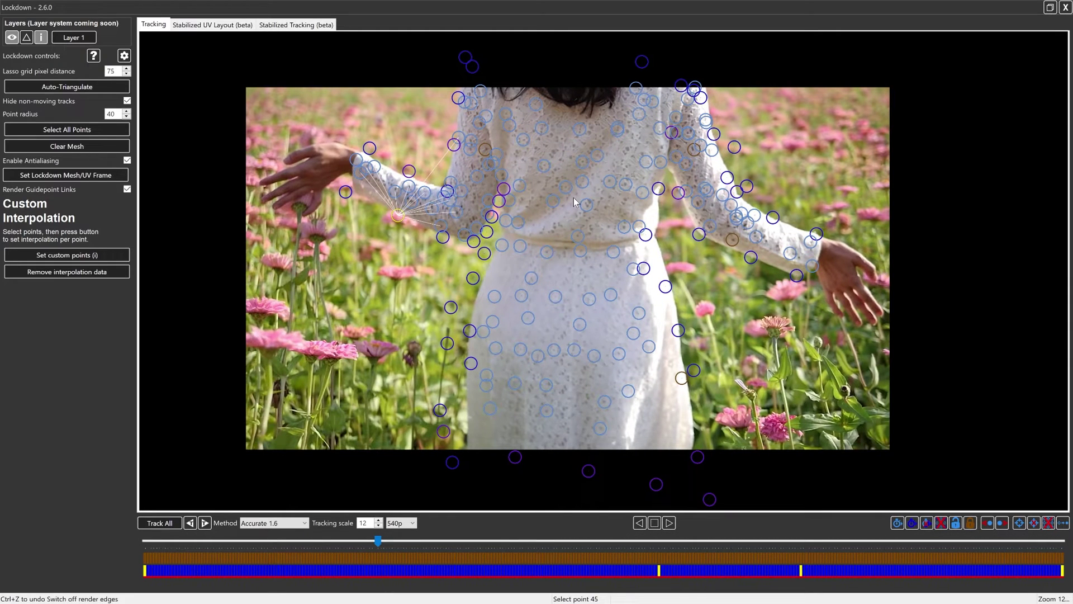
Make waist point 110 follow the upper-torso tracks as guide points, then scrub back to check
click(663, 218)
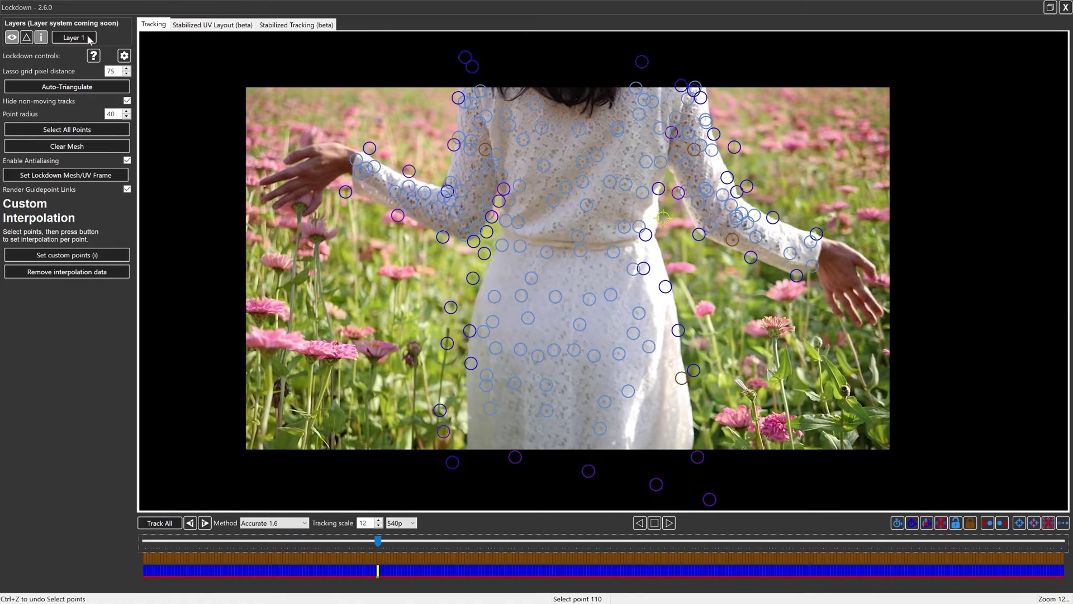
click(40, 38)
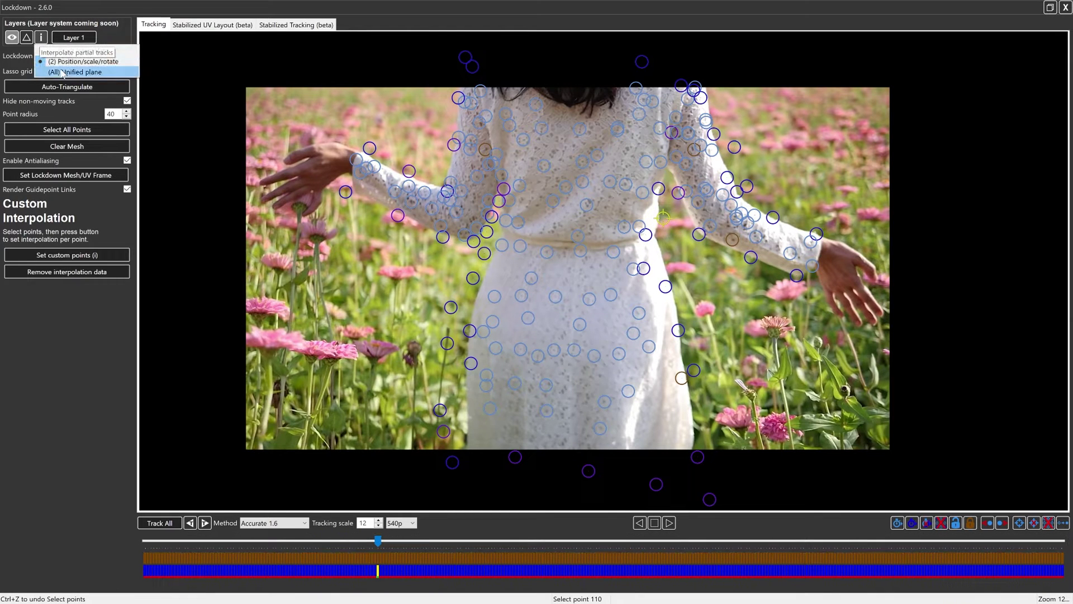
click(343, 116)
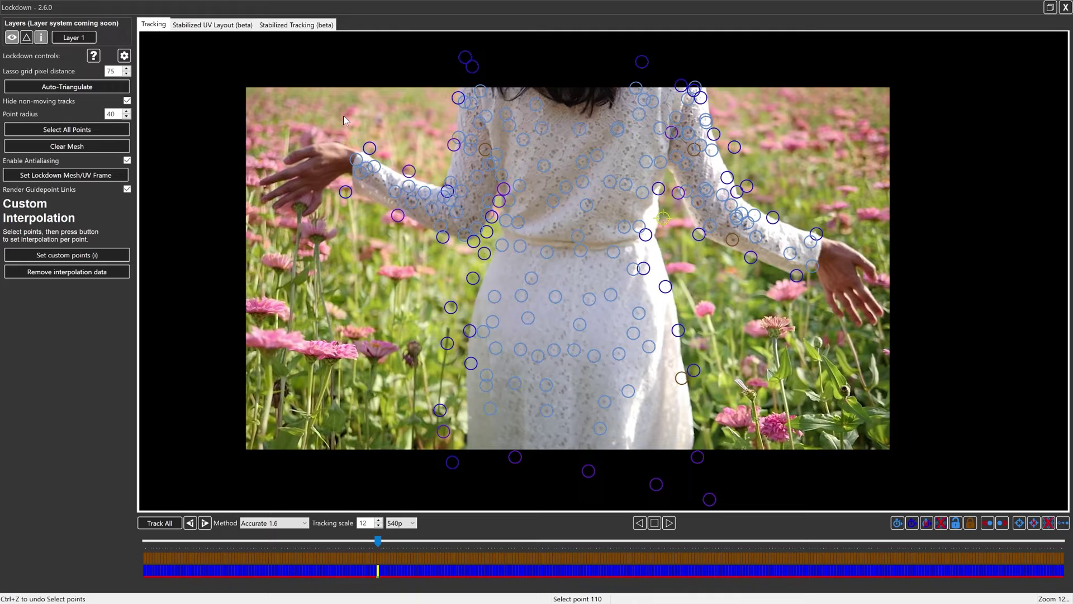
click(673, 234)
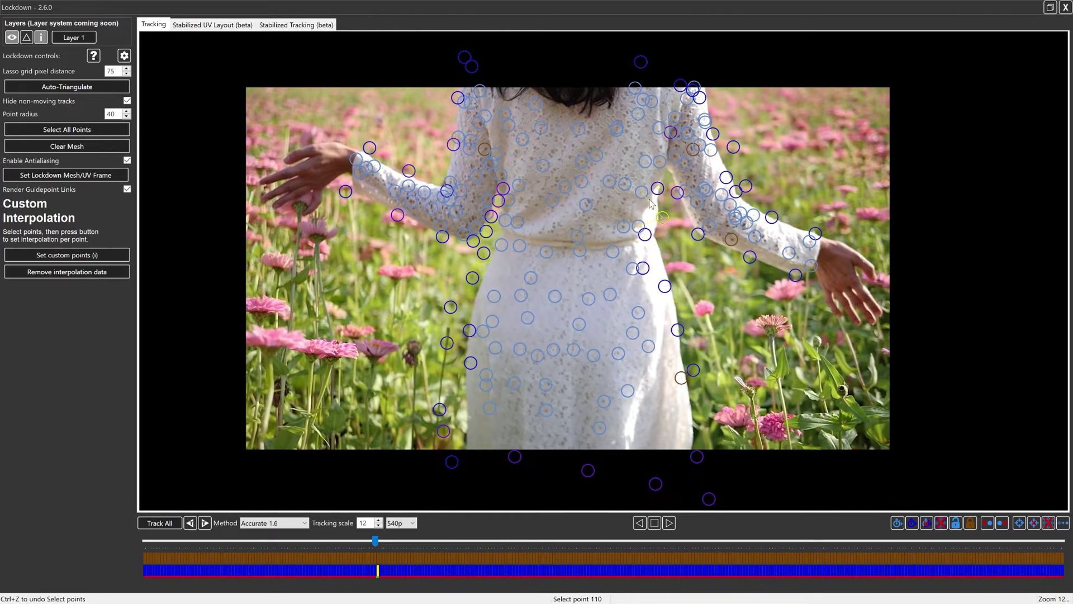
key(i)
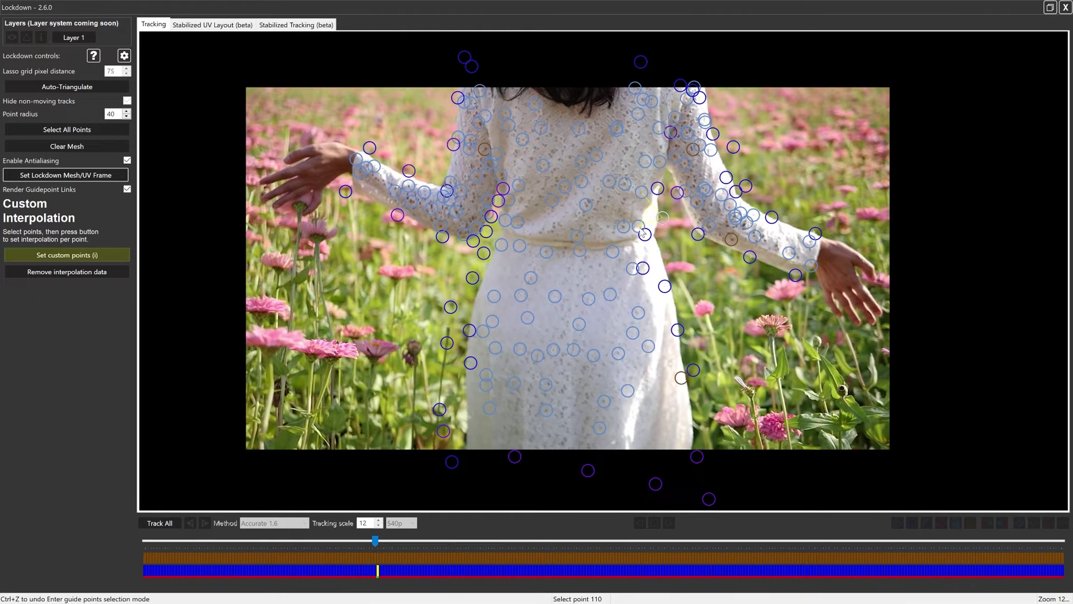
mouse_move(605, 240)
mouse_down()
mouse_move(561, 242)
mouse_move(506, 218)
mouse_move(514, 193)
mouse_move(499, 178)
mouse_move(496, 137)
mouse_move(553, 91)
mouse_move(619, 94)
mouse_move(665, 109)
mouse_move(671, 163)
mouse_move(648, 185)
mouse_up()
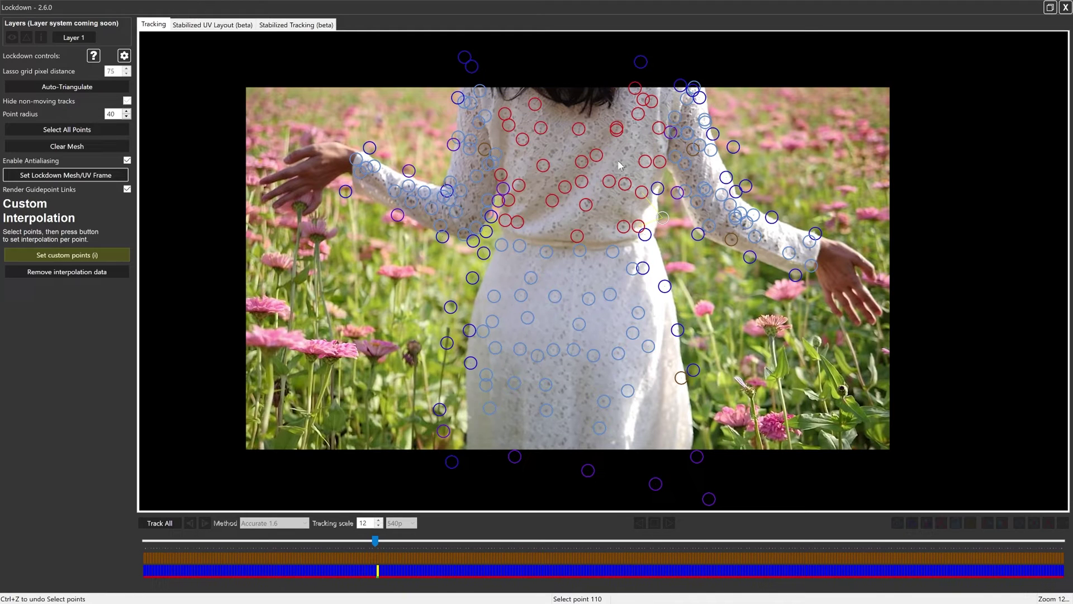
key(i)
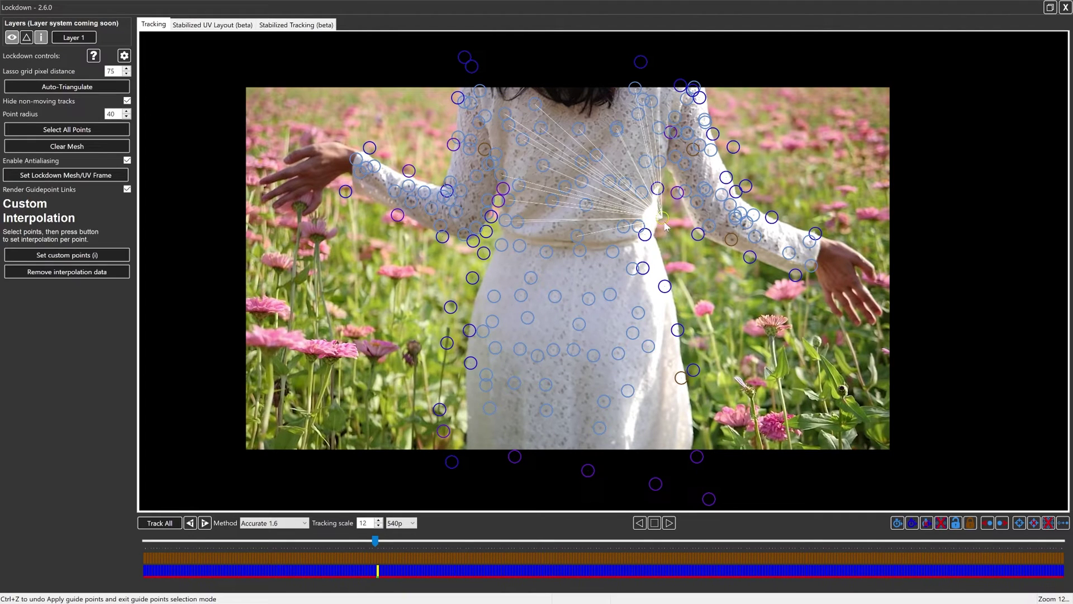
drag(375, 541, 527, 542)
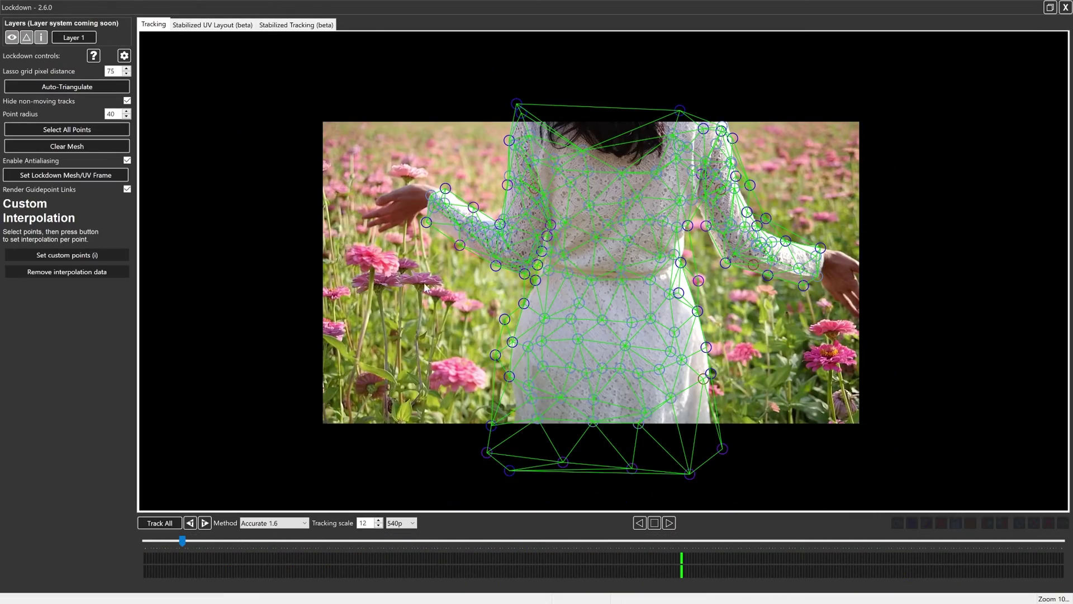
Remove interpolation data from the under-forearm point, then from the two points near the hand
scroll(426, 288, up, 2)
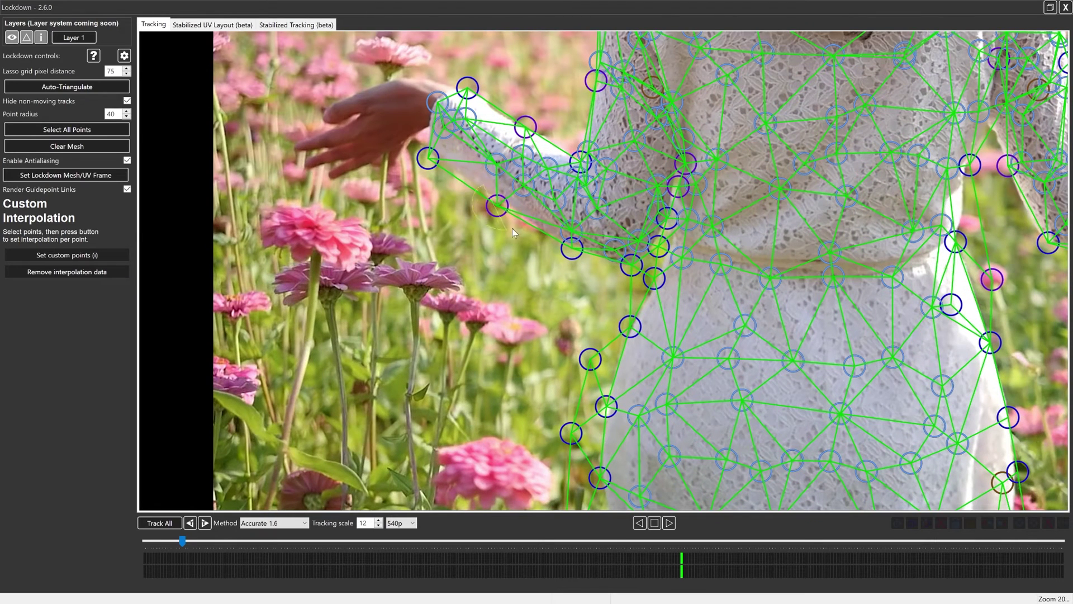
click(513, 202)
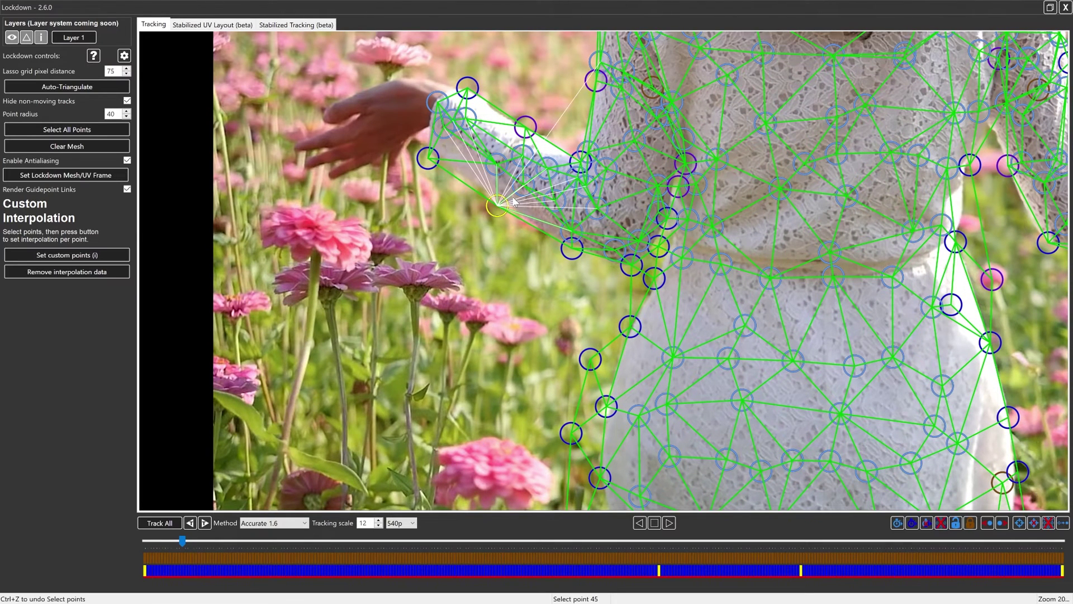
click(60, 274)
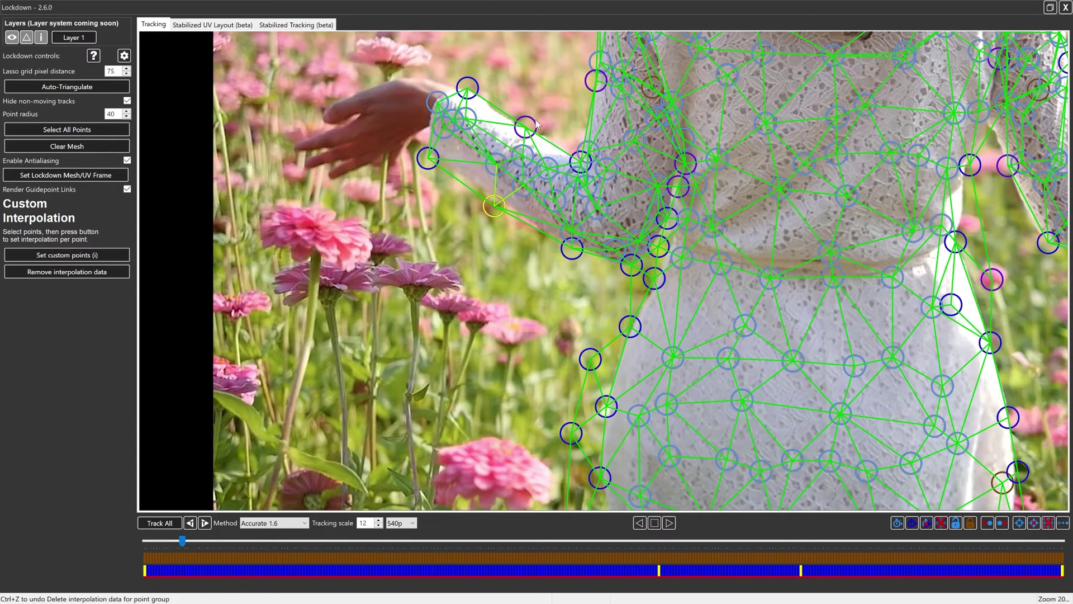
mouse_move(520, 107)
mouse_down()
mouse_move(552, 135)
mouse_move(532, 63)
mouse_move(451, 52)
mouse_move(450, 86)
mouse_move(476, 103)
mouse_up()
click(81, 272)
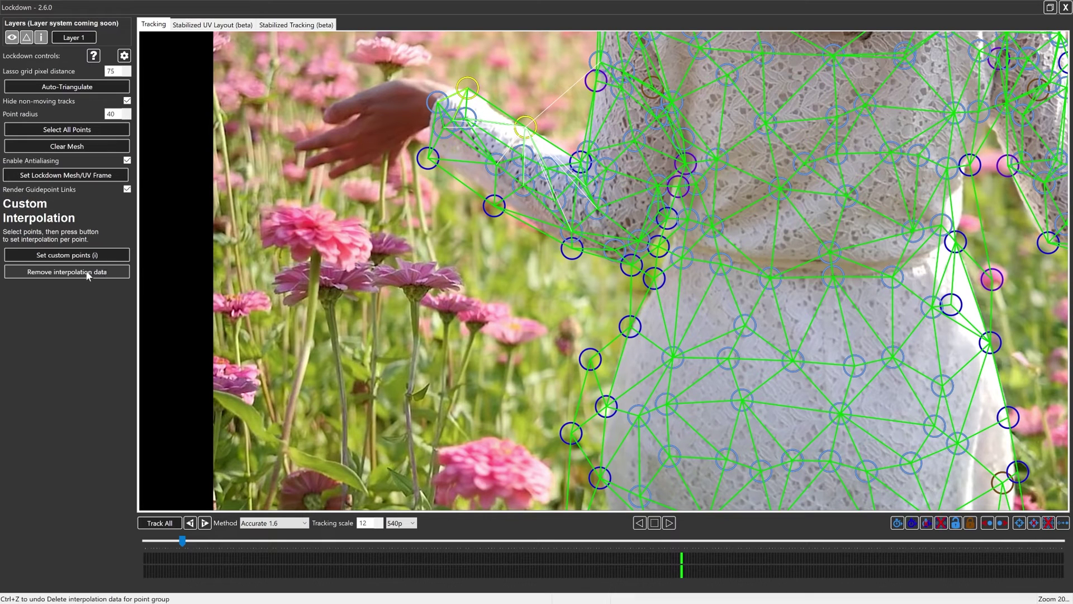
drag(442, 233, 383, 290)
click(376, 305)
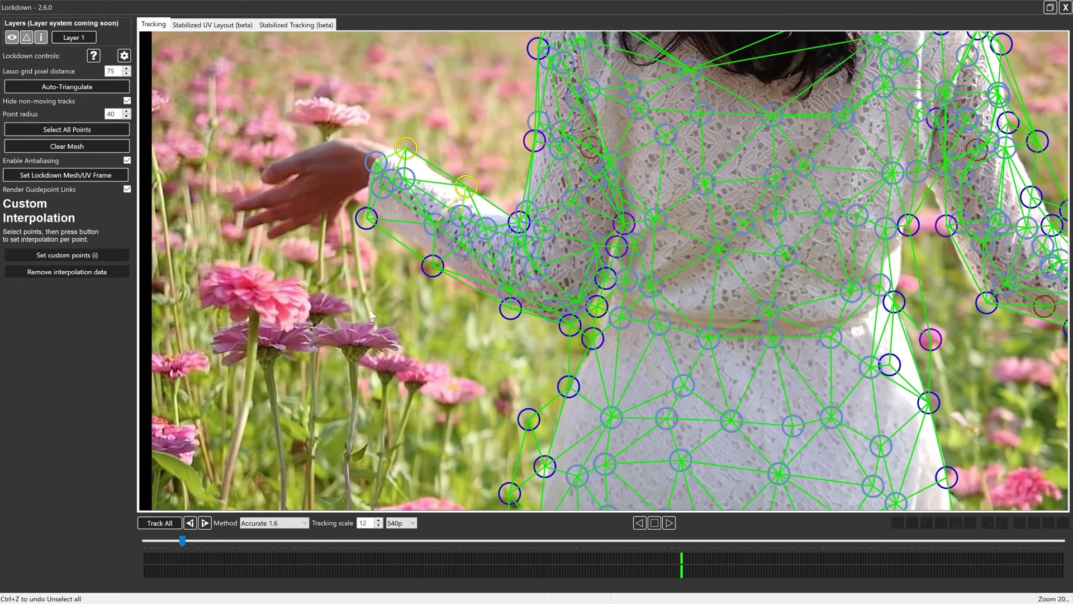
Place new track points below the elbow, beside the hand and above the hand, and select them
click(484, 341)
click(294, 234)
click(396, 79)
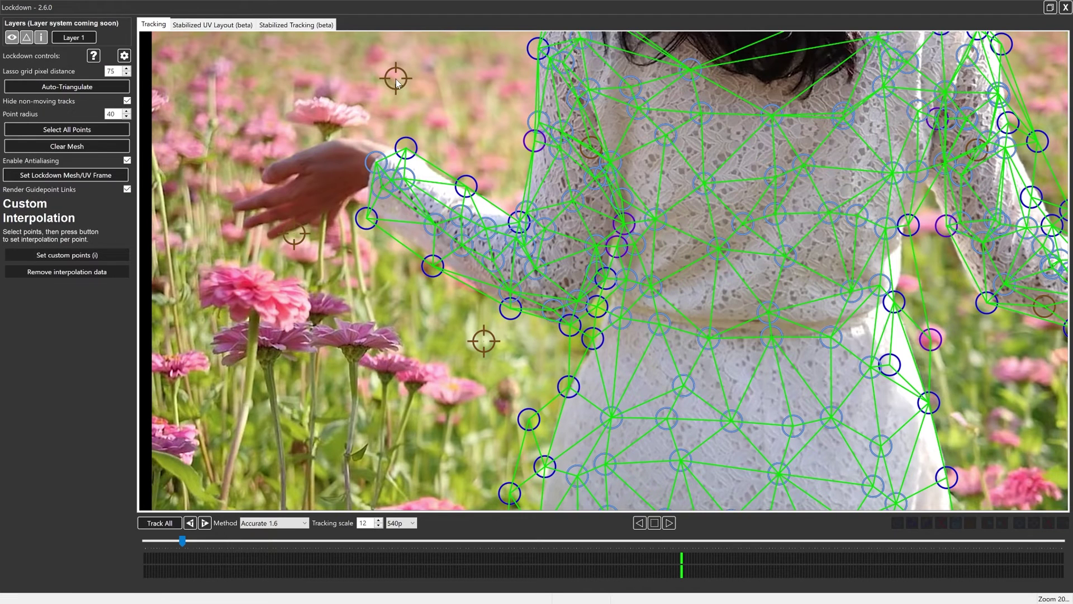
drag(423, 95, 416, 104)
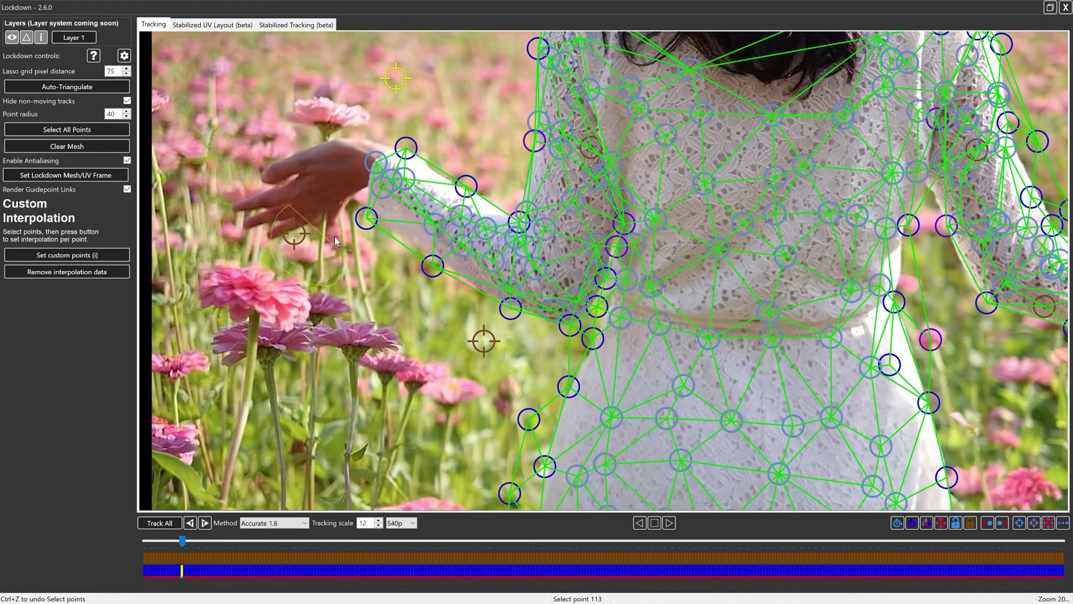
drag(334, 237, 327, 221)
drag(493, 336, 492, 333)
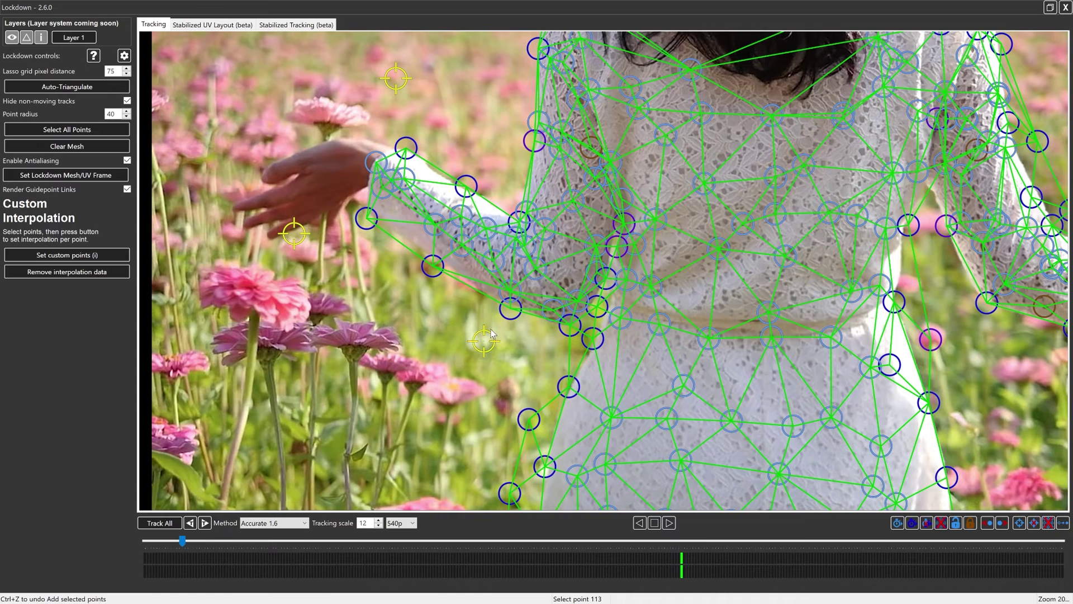
Make the three new points follow nearby arm and forearm tracks as guide points
key(i)
click(533, 273)
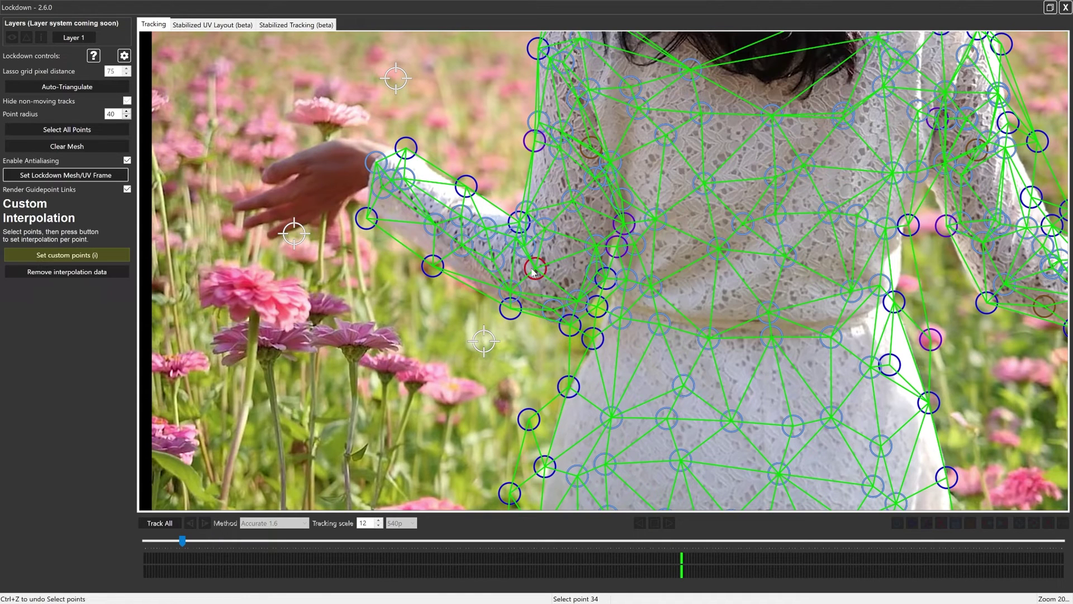
shift+click(370, 168)
mouse_move(352, 170)
mouse_down()
mouse_move(423, 241)
mouse_move(492, 275)
mouse_move(463, 216)
mouse_move(395, 149)
mouse_move(364, 140)
mouse_up()
key(i)
Inspect the guide links of the points above and beside the hand
click(322, 119)
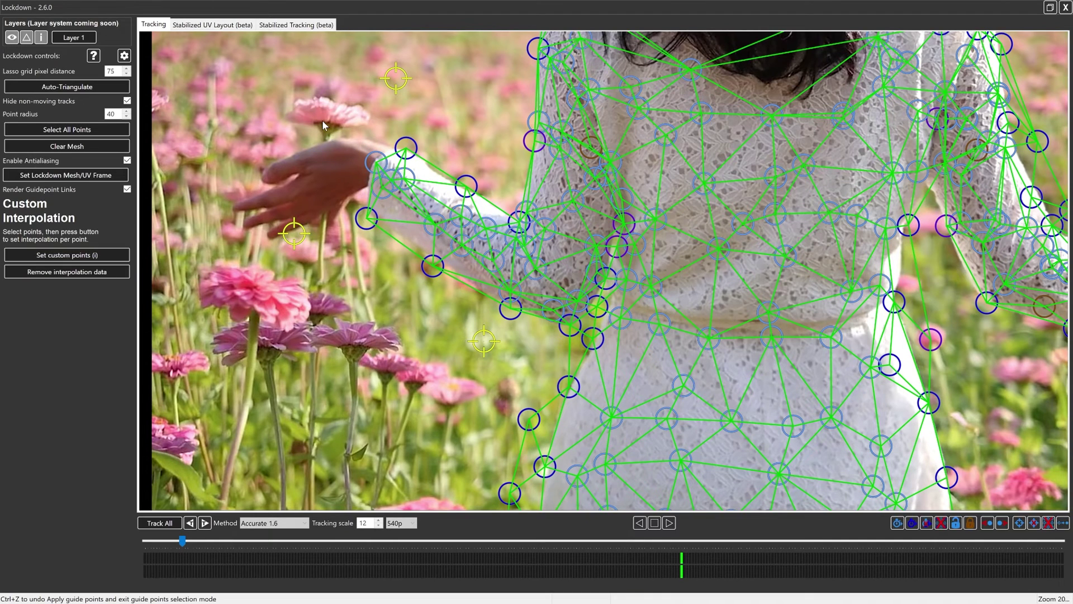
click(396, 78)
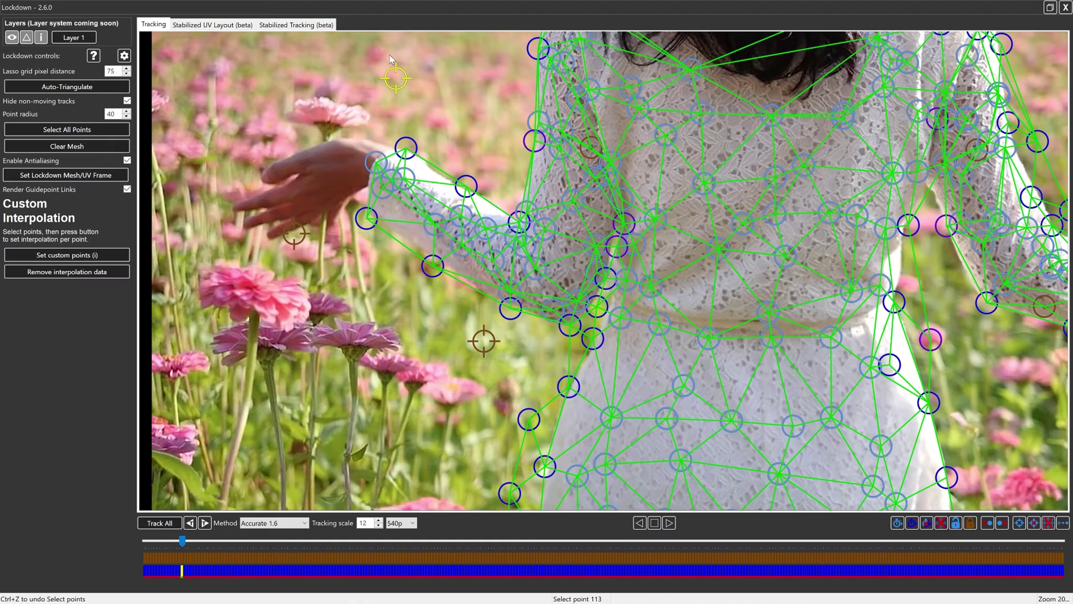
key(Left)
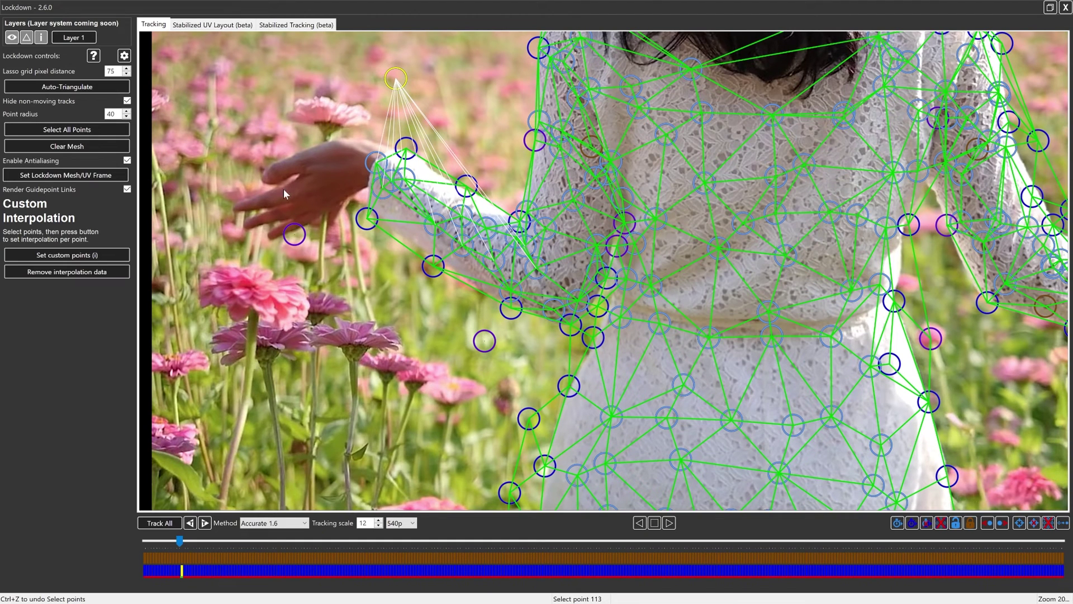
click(295, 234)
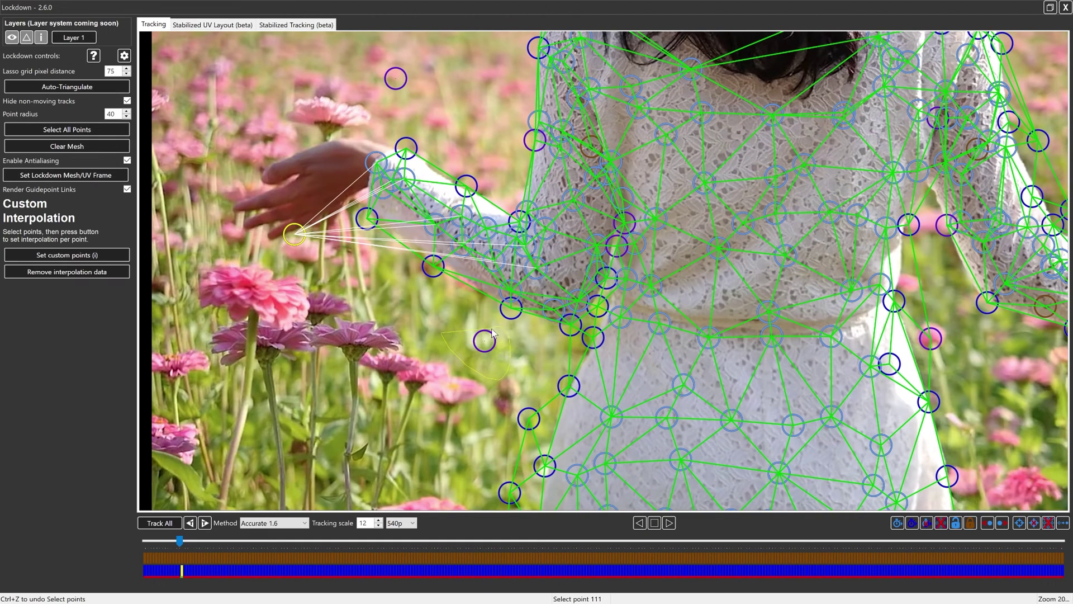
click(362, 361)
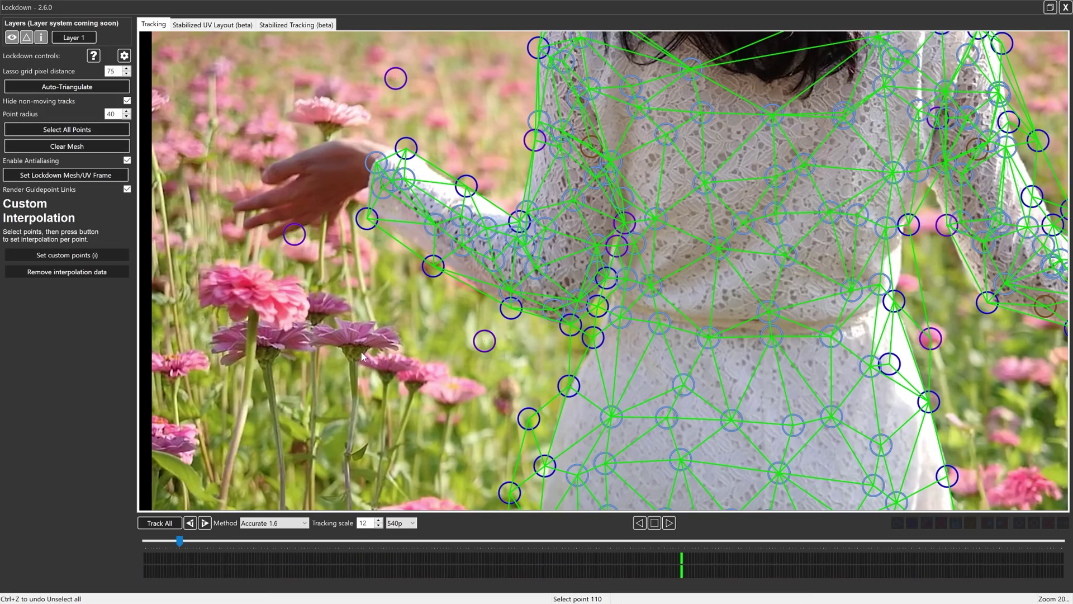